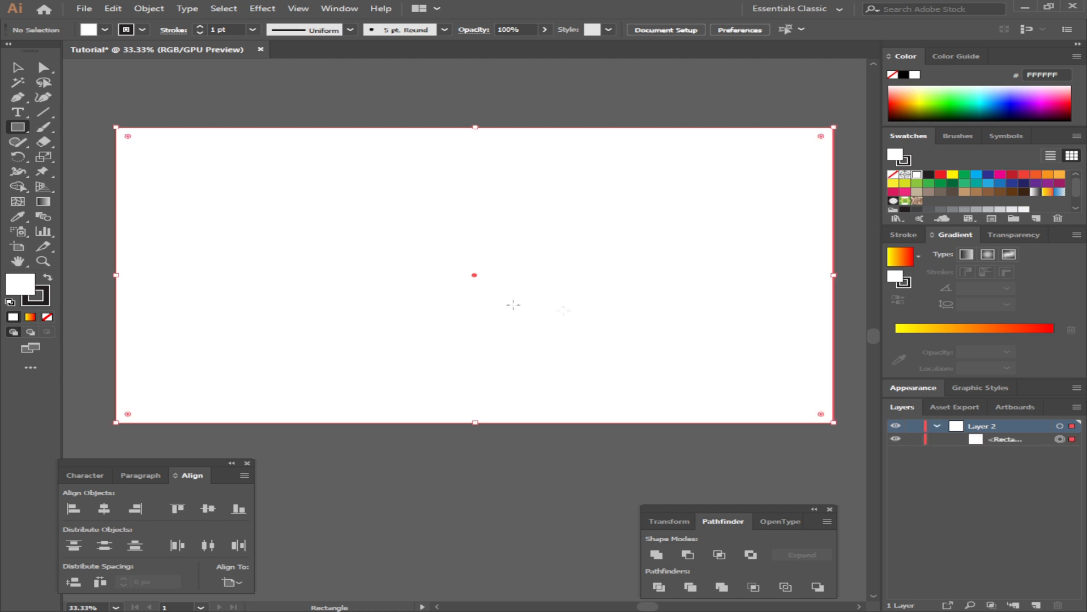
- Fill the background rectangle with red FF4436 and add a new layer above its layer
double_click(13, 284)
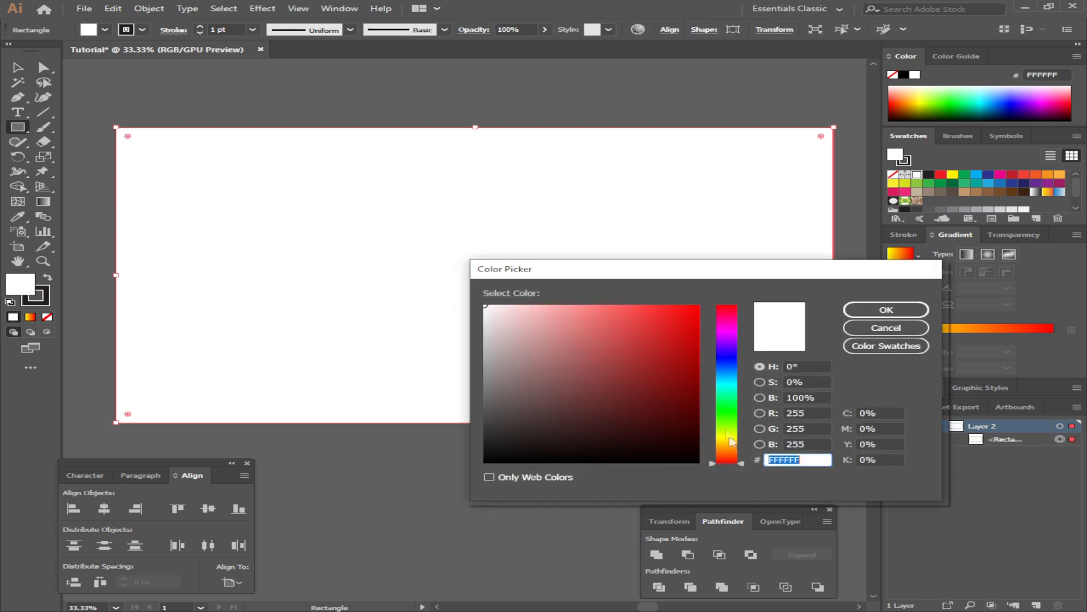
drag(675, 333, 653, 293)
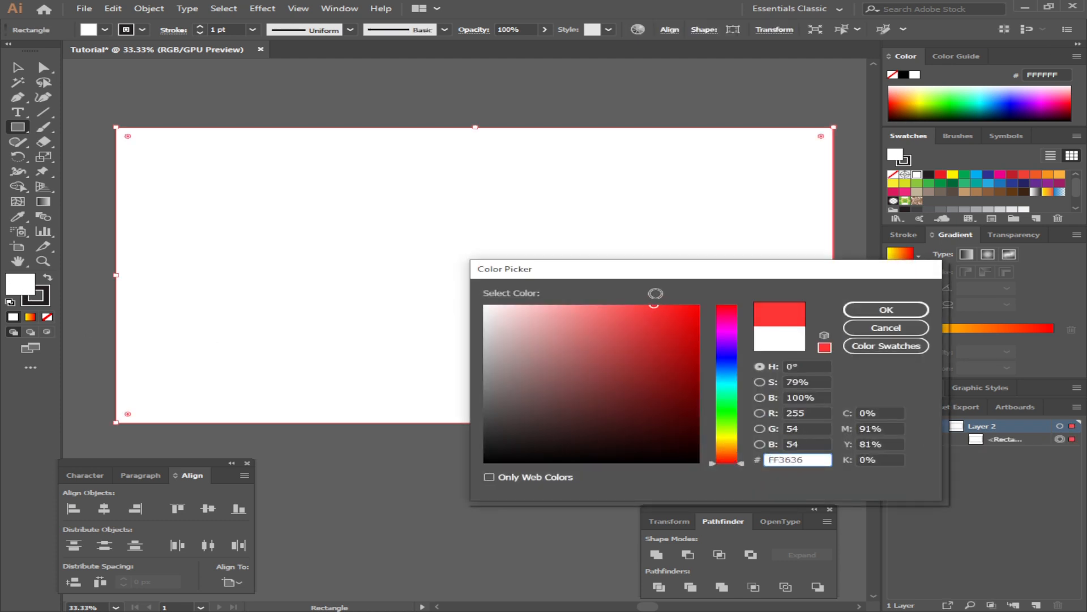
drag(735, 461, 732, 458)
key(Return)
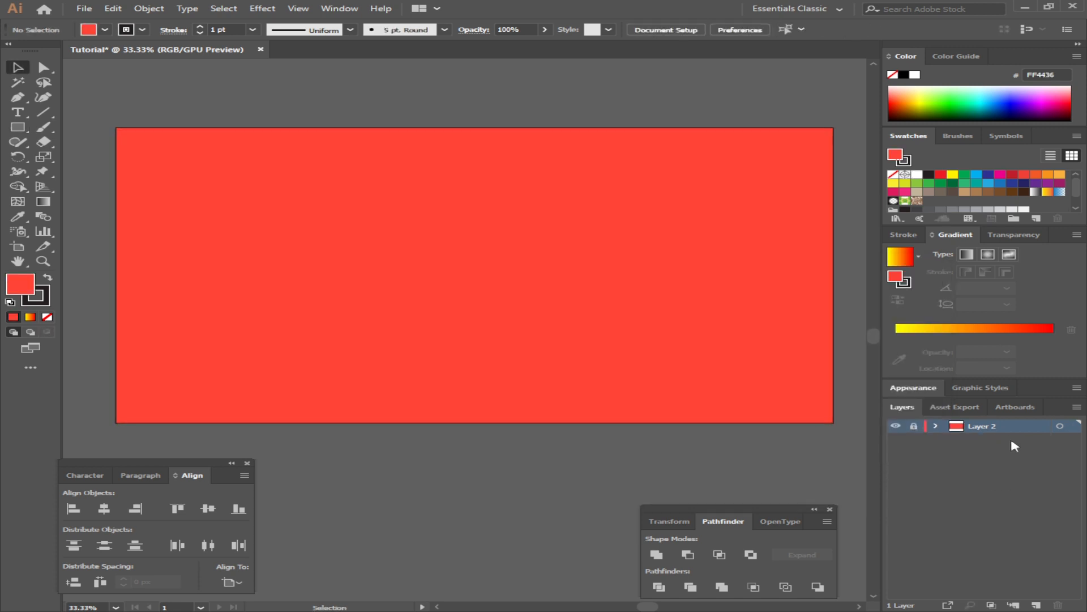
click(1037, 605)
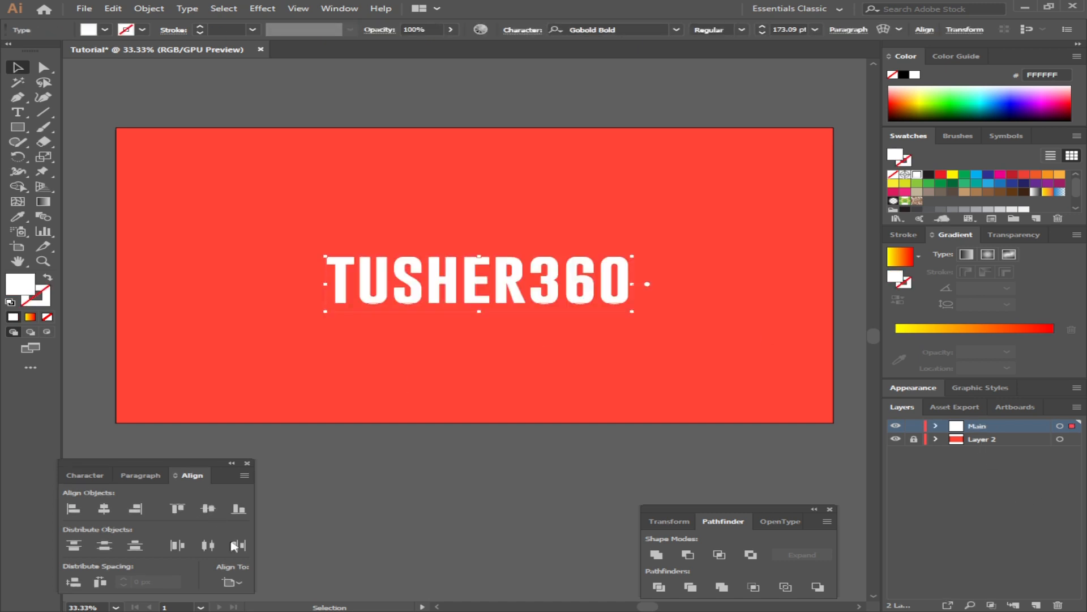
- Center the TUSHER360 text horizontally and vertically relative to the artboard
click(229, 581)
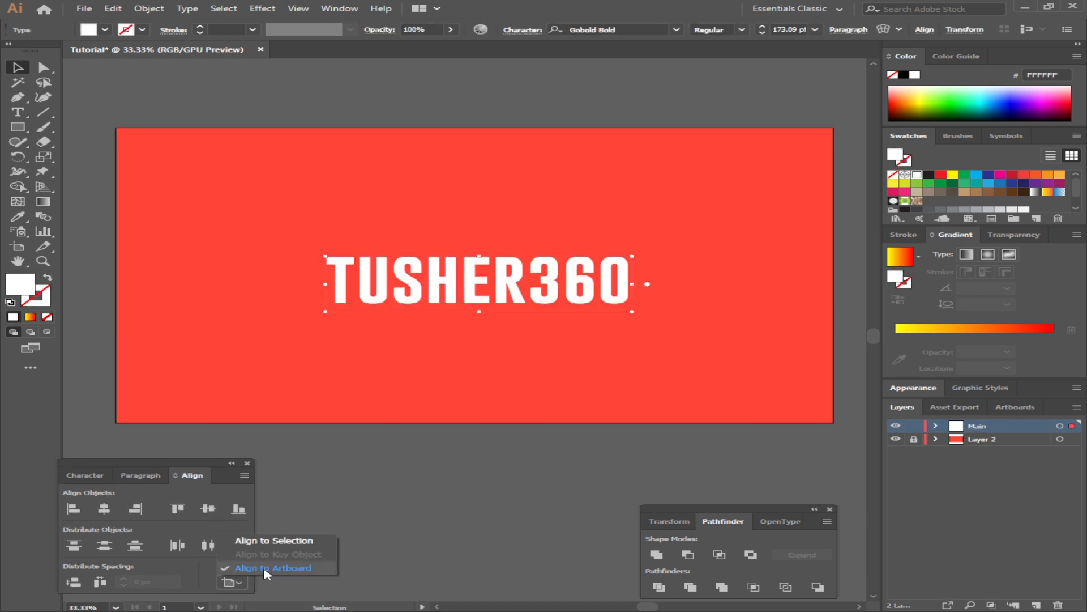
click(265, 568)
click(245, 582)
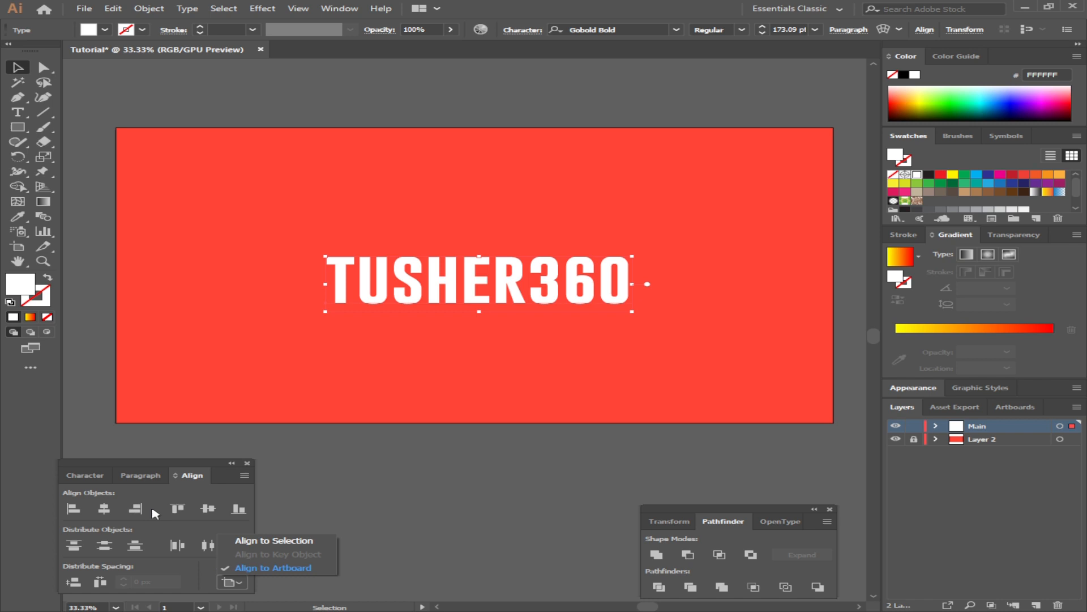
click(111, 511)
click(109, 511)
click(208, 508)
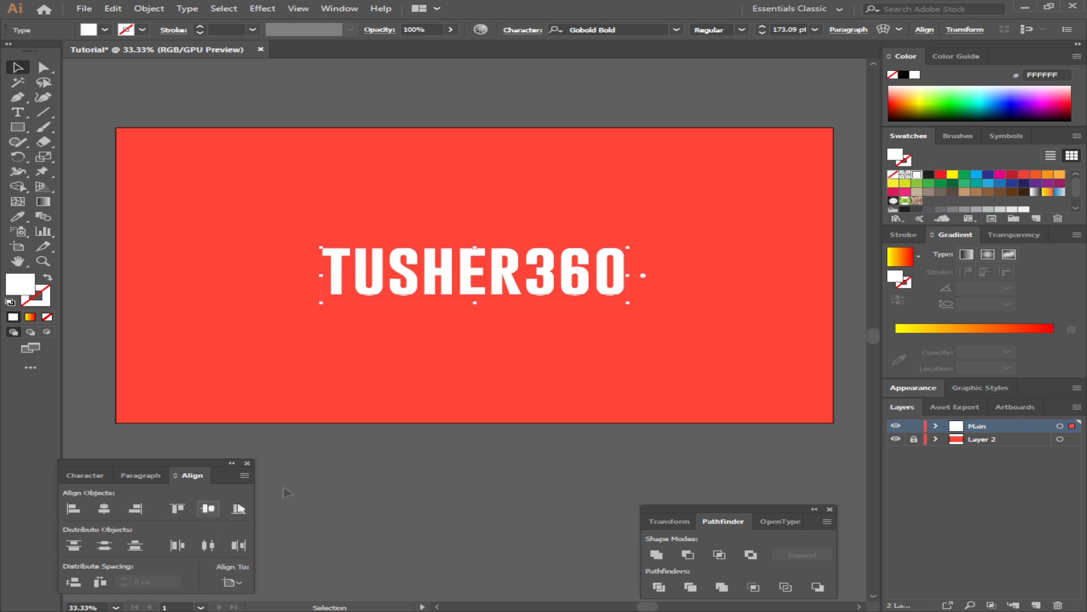
click(701, 313)
- Convert the TUSHER360 text to outlines
key(Tab)
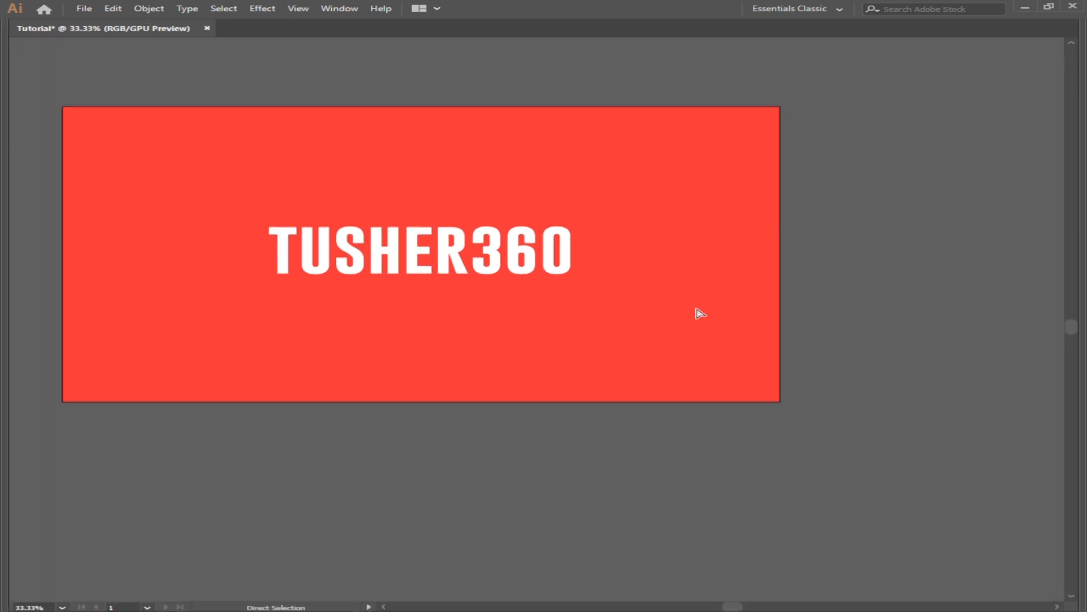
key(ctrl+plus)
key(Tab)
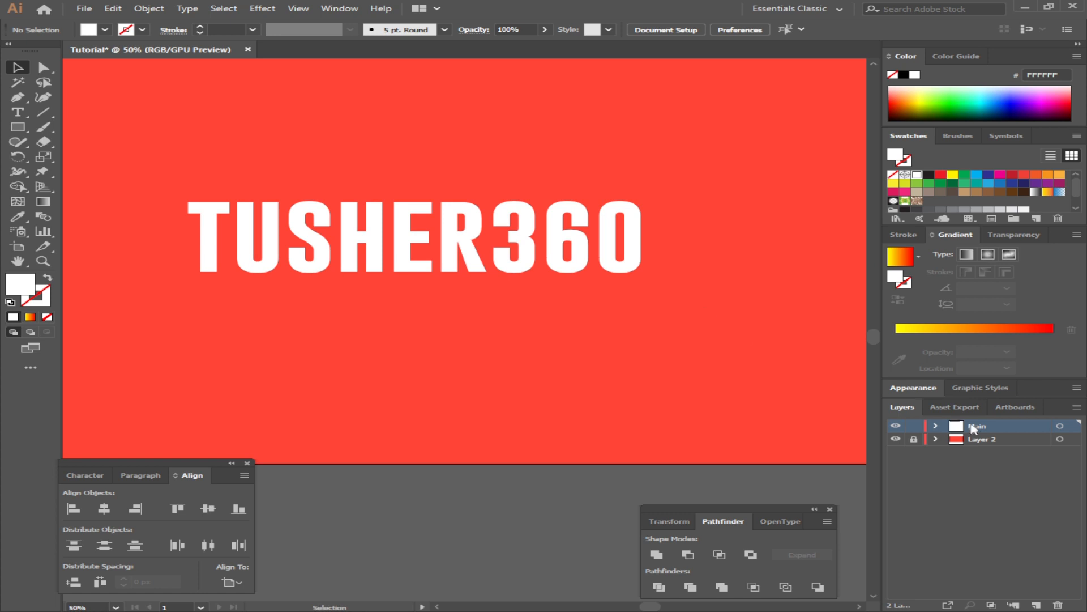
click(937, 426)
click(937, 426)
click(578, 256)
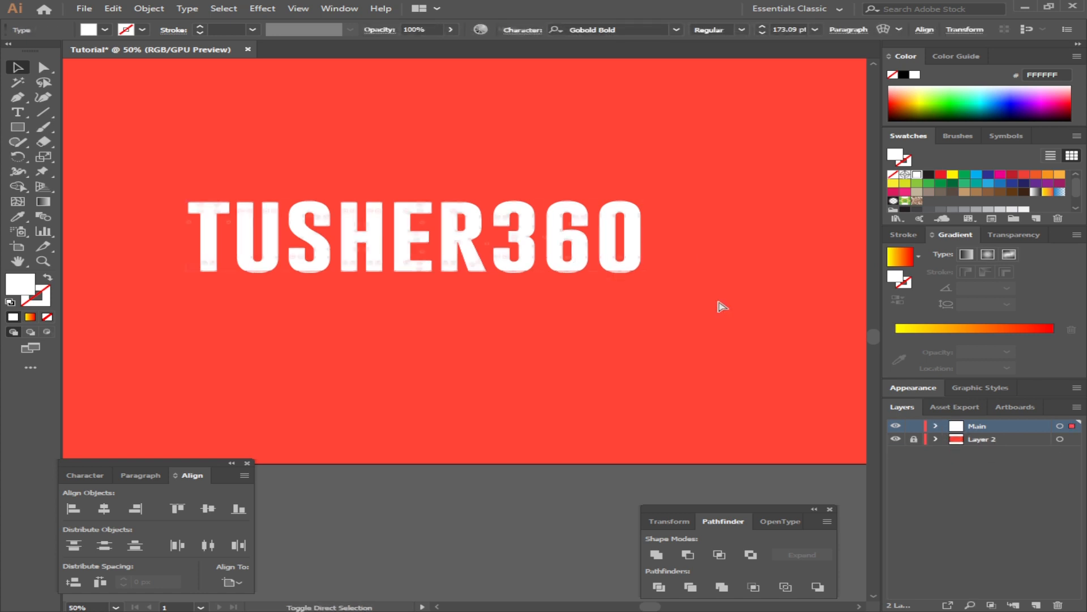
key(ctrl+shift+o)
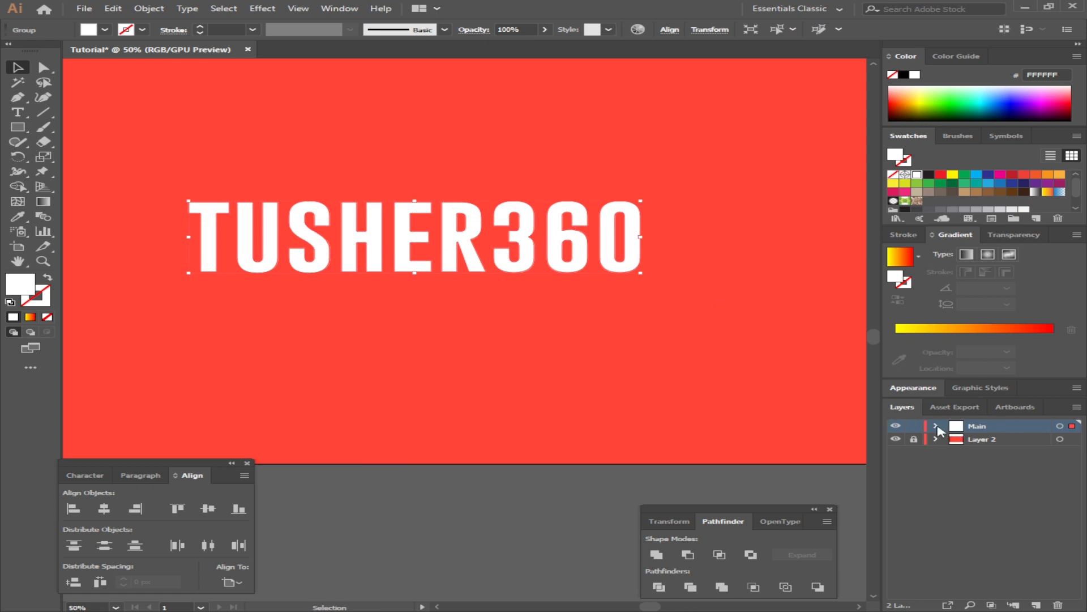
- Rename the outlined text group in the Main layer as Tusher360
click(937, 426)
click(1007, 440)
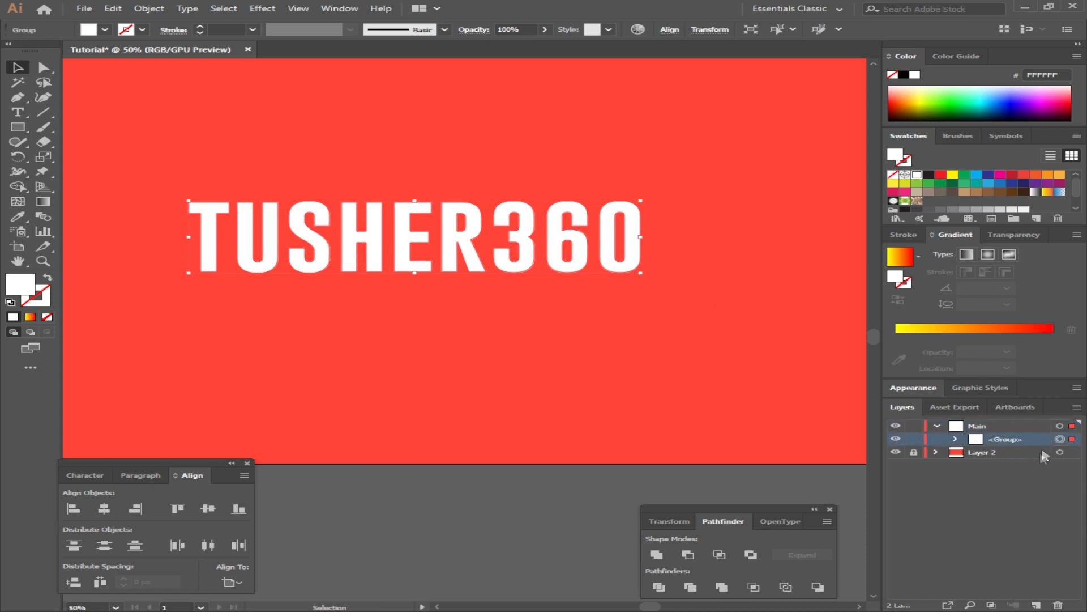
double_click(1012, 438)
text(tusher360)
key(Return)
- Paste a copy of the Tusher360 group in place and rename the lower group as 3D 01
key(ctrl+f)
double_click(1008, 453)
click(1012, 453)
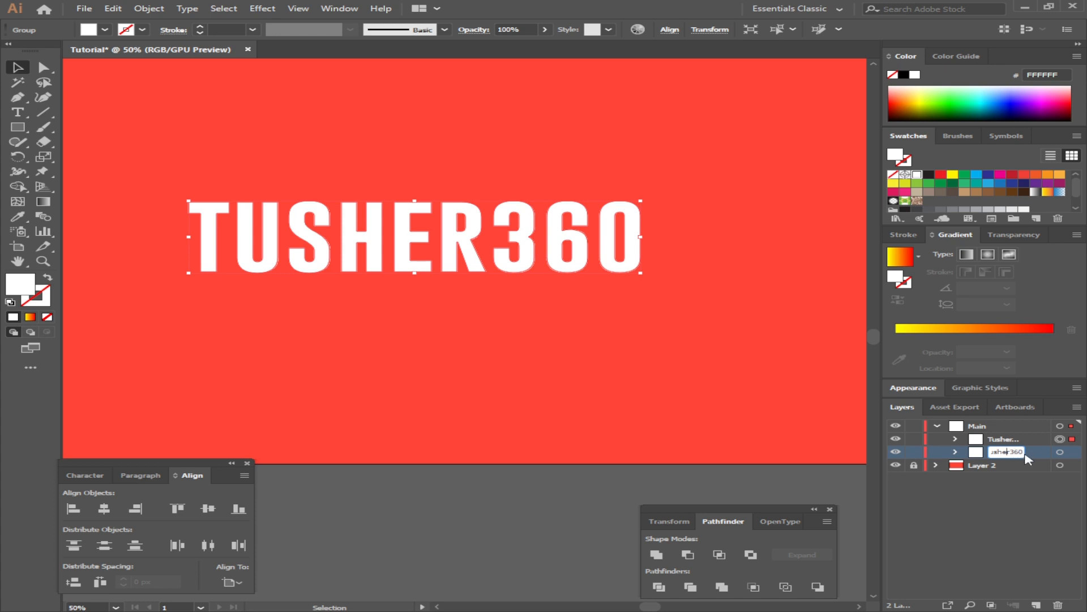
drag(1023, 451, 915, 464)
key(BackSpace)
text(3D 01)
click(1004, 511)
- Duplicate the 3D 01 group in place and select the lower copy
click(1060, 453)
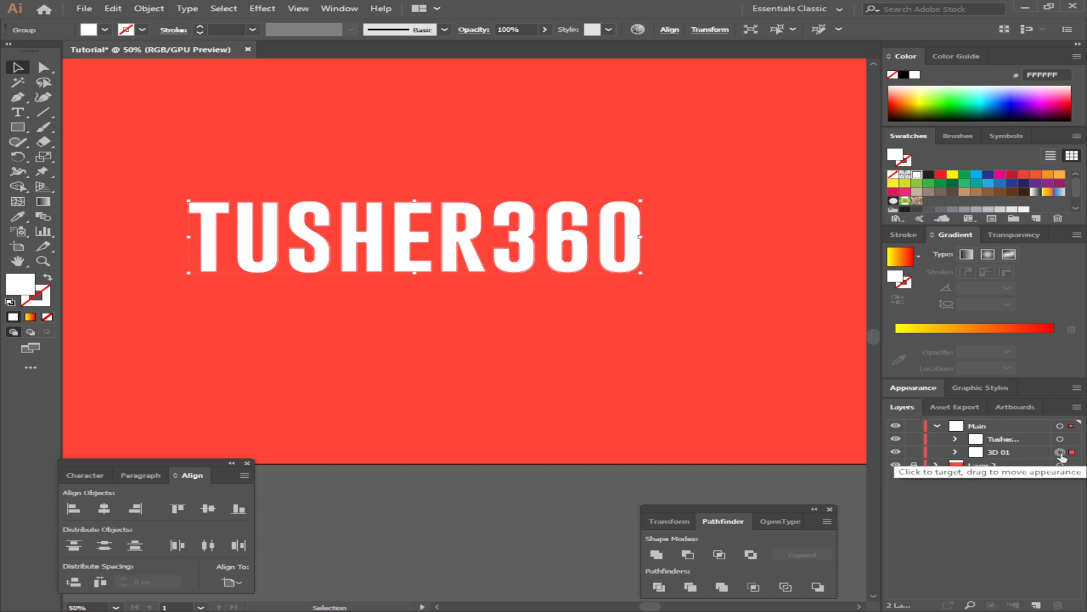
key(ctrl+f)
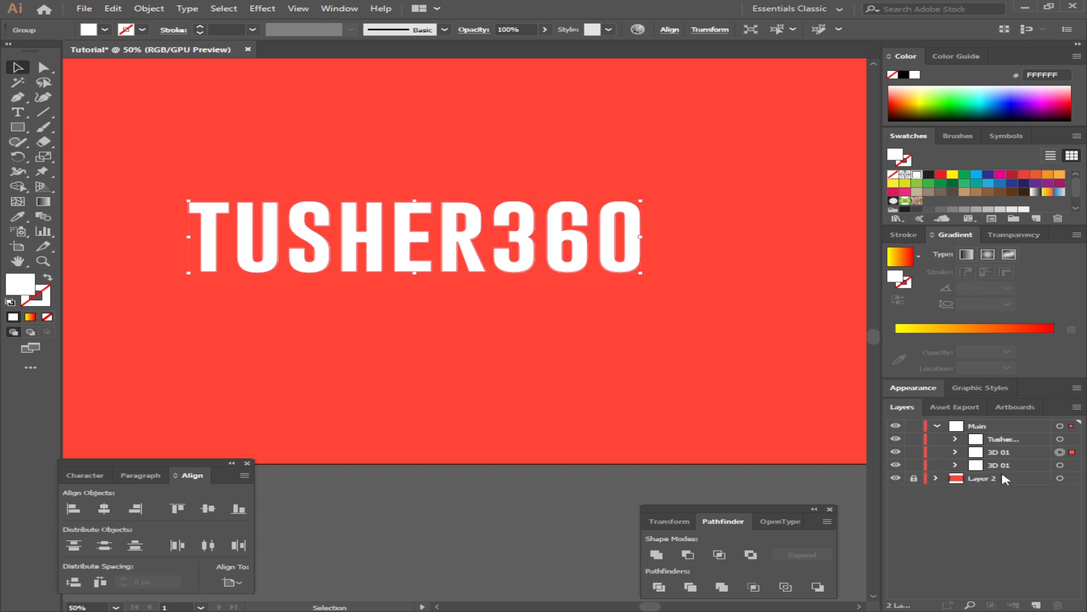
click(1006, 465)
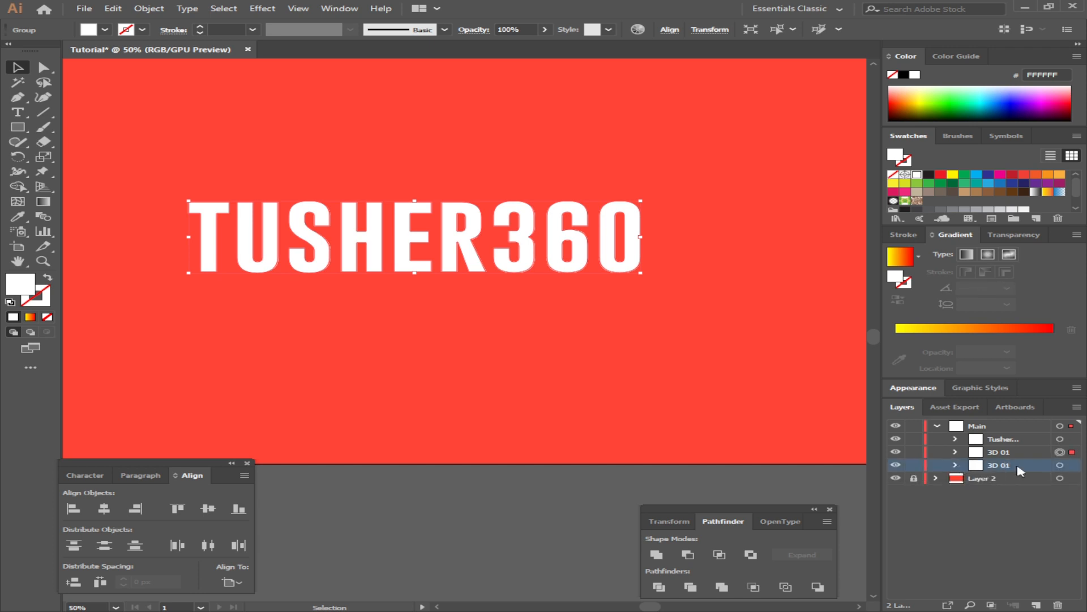
click(1071, 467)
- Move the lower 3D 01 copy down by adding 70 px to its Y position
click(339, 8)
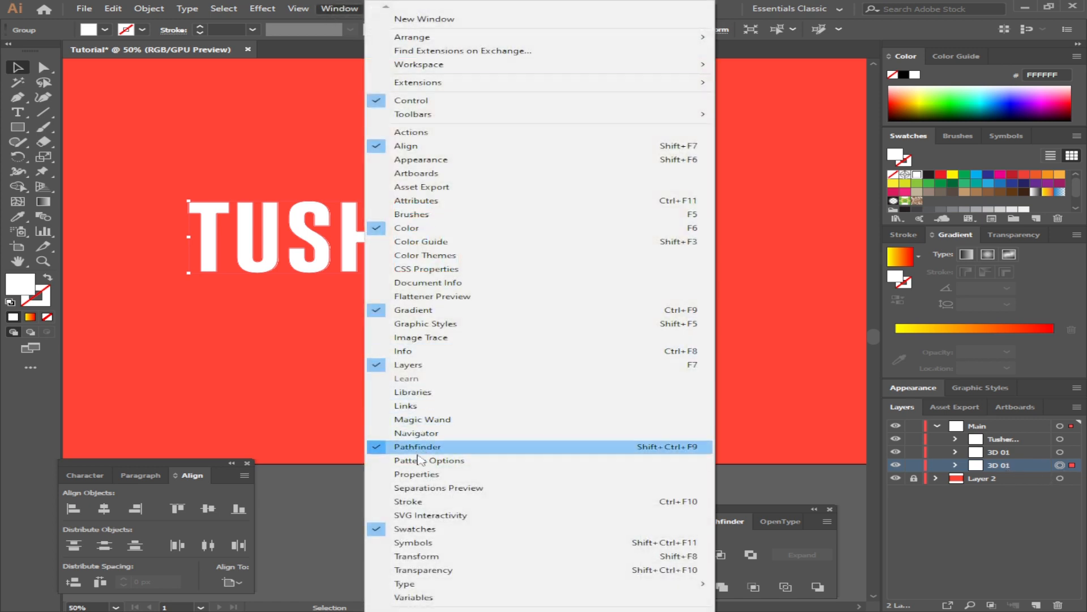
click(420, 474)
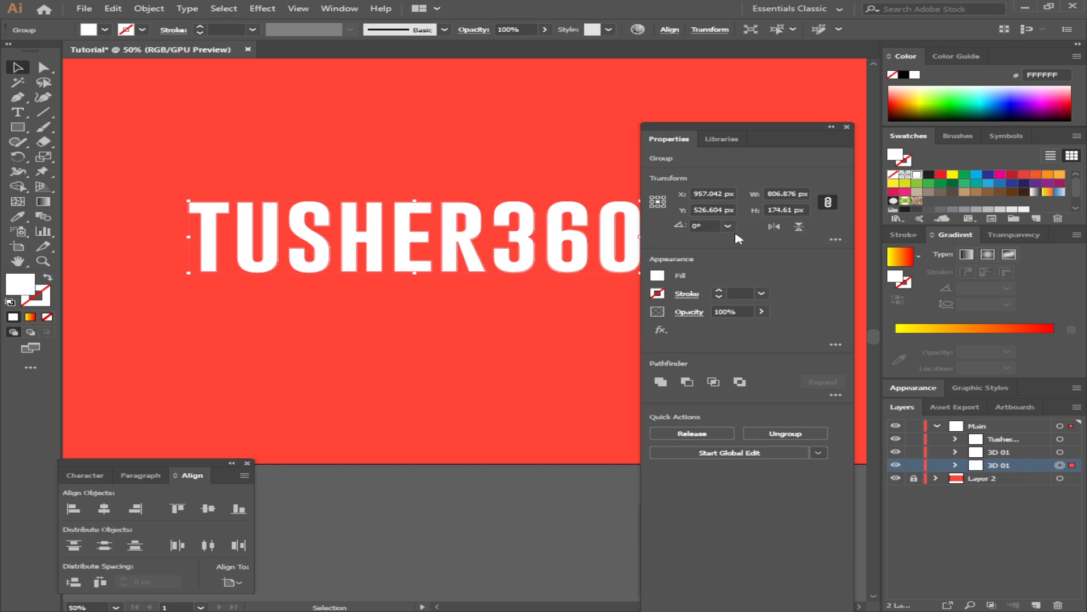
click(725, 209)
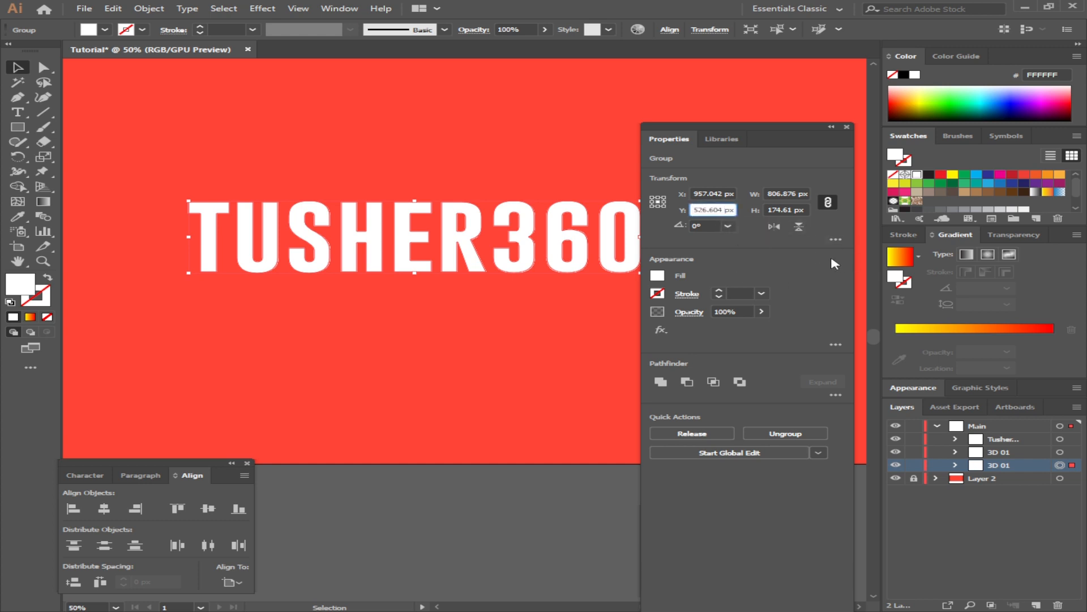
text(+70)
key(alt+Return)
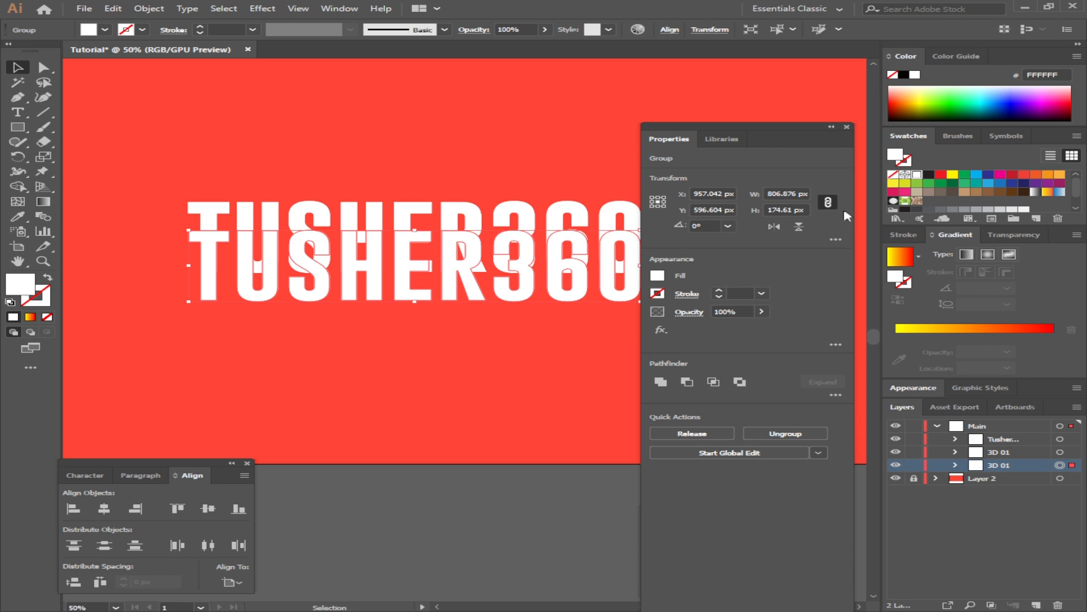
- Scale the moved 3D 01 copy down proportionally by subtracting 100 px from its width
click(799, 194)
text(-100)
key(Return)
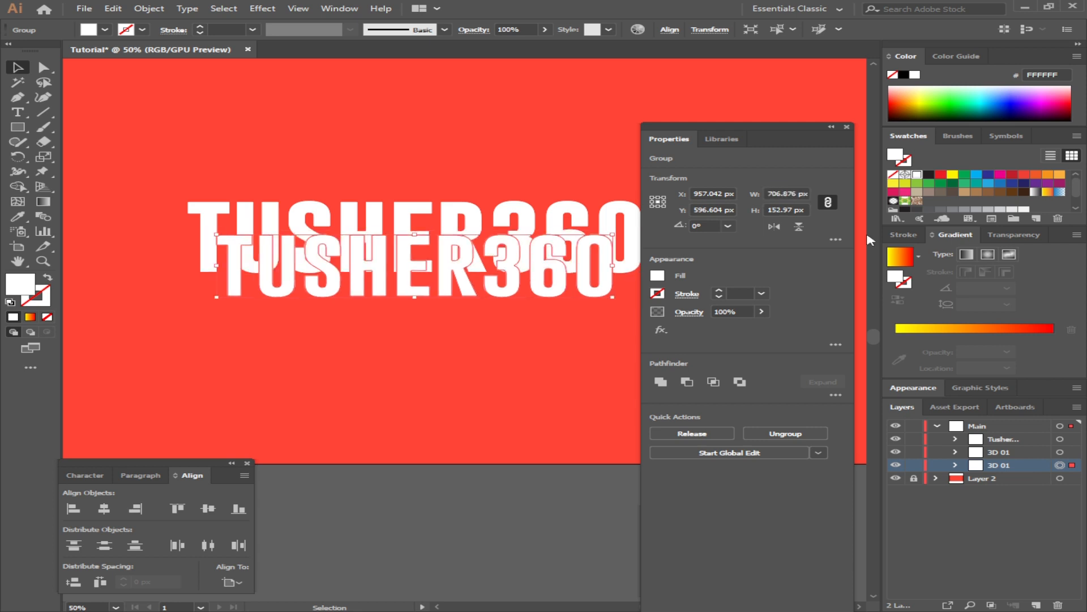
click(847, 127)
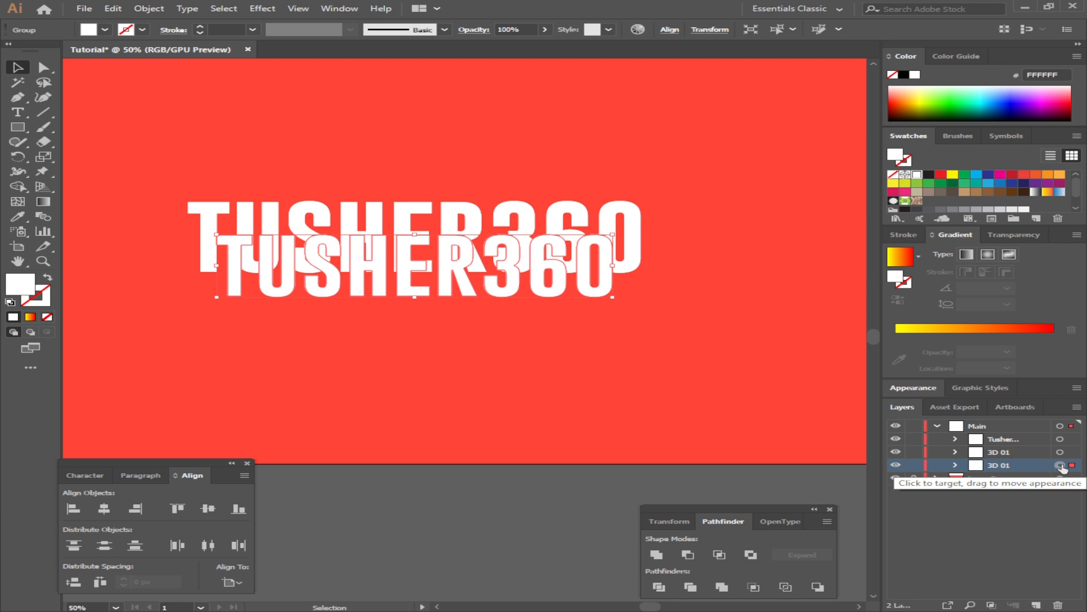
- Duplicate the scaled-down text group in place and check both copies by toggling their visibility
key(ctrl+c)
key(ctrl+f)
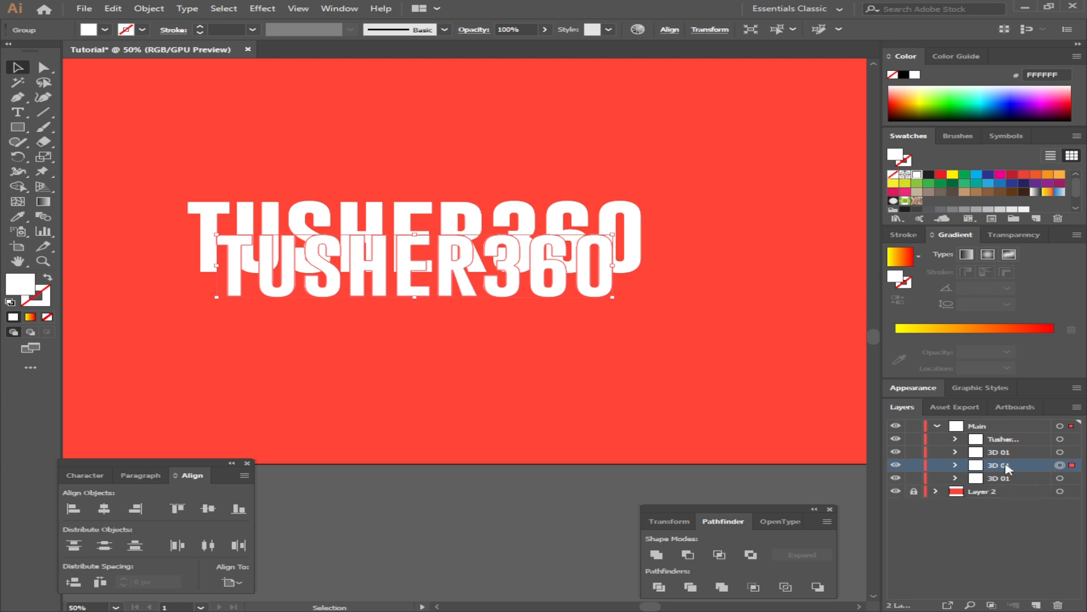
click(896, 465)
click(895, 478)
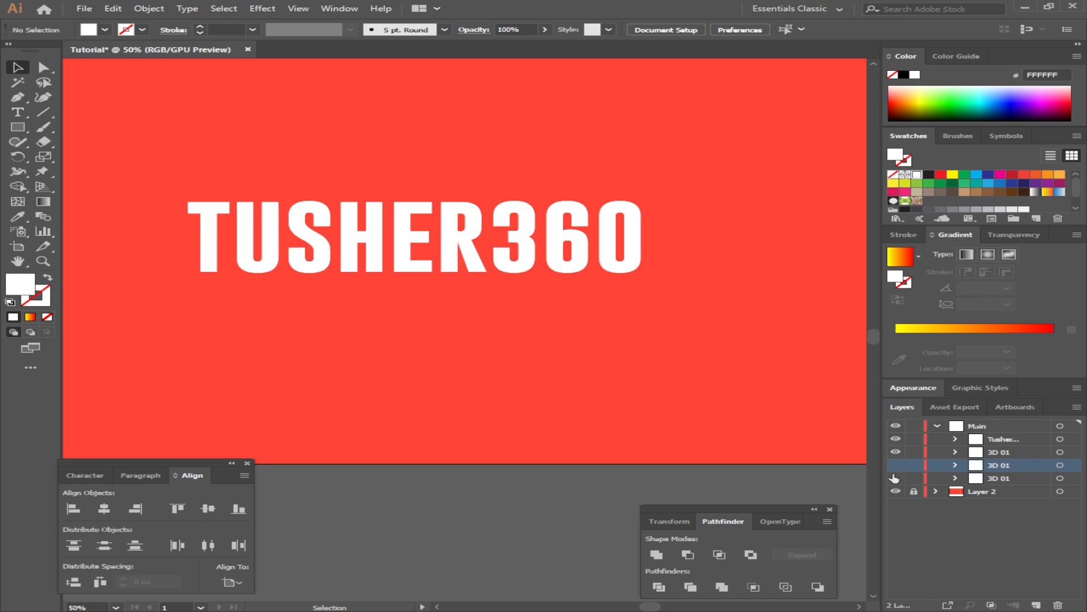
click(895, 478)
click(894, 468)
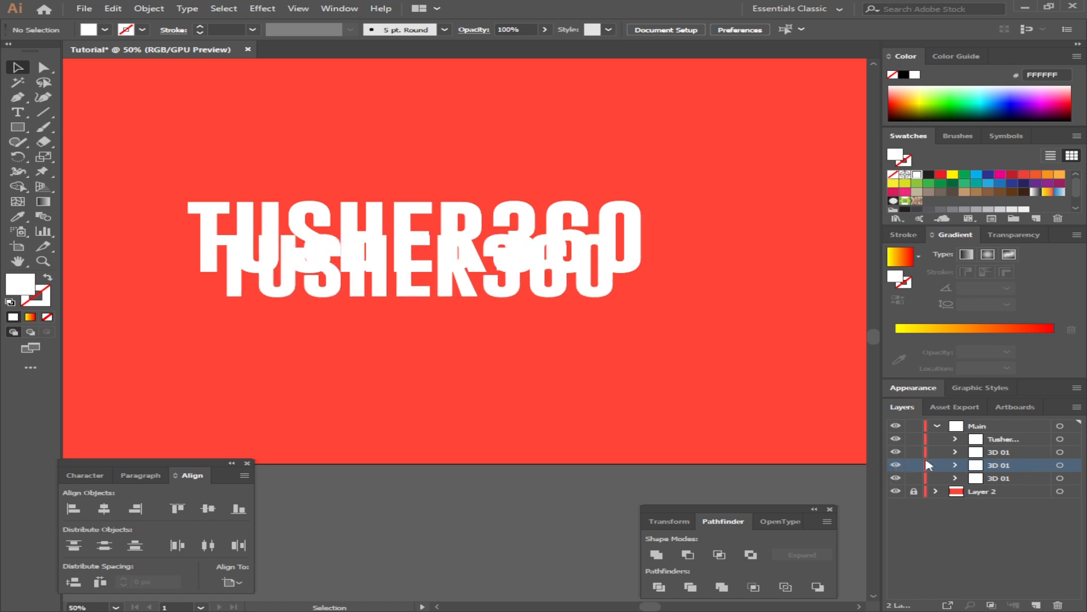
- Rename the upper of the two scaled-down groups as 3D 02 and the lower one as SHADOW
double_click(1010, 467)
key(Right)
text(2)
key(Return)
click(1009, 478)
double_click(1002, 479)
text(S)
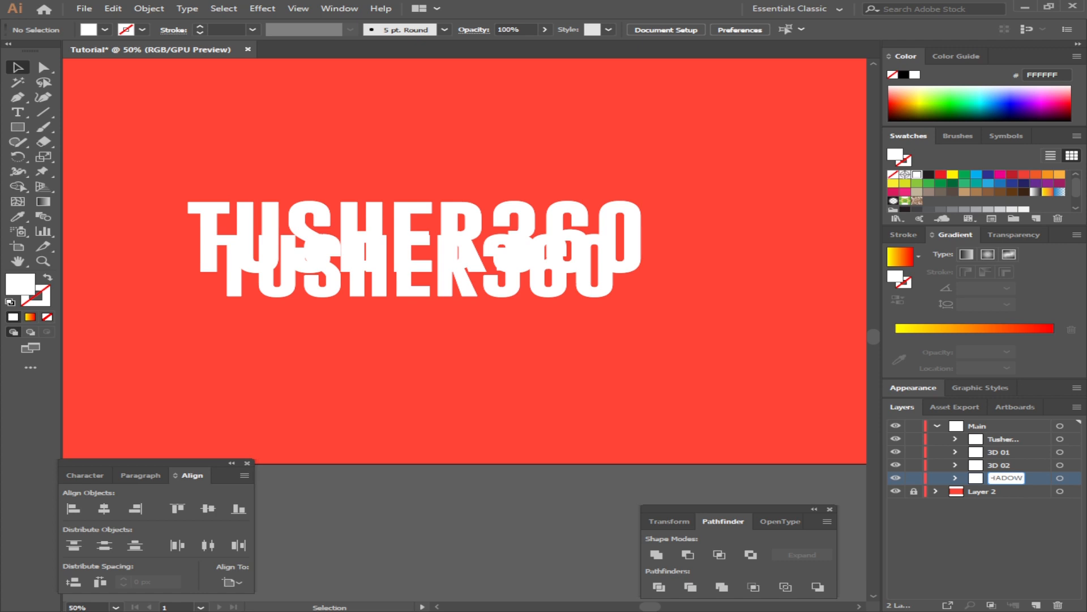
key(Return)
- Hide the Tusher360, 3D 01 and 3D 02 groups, keeping only the SHADOW text shown
click(897, 465)
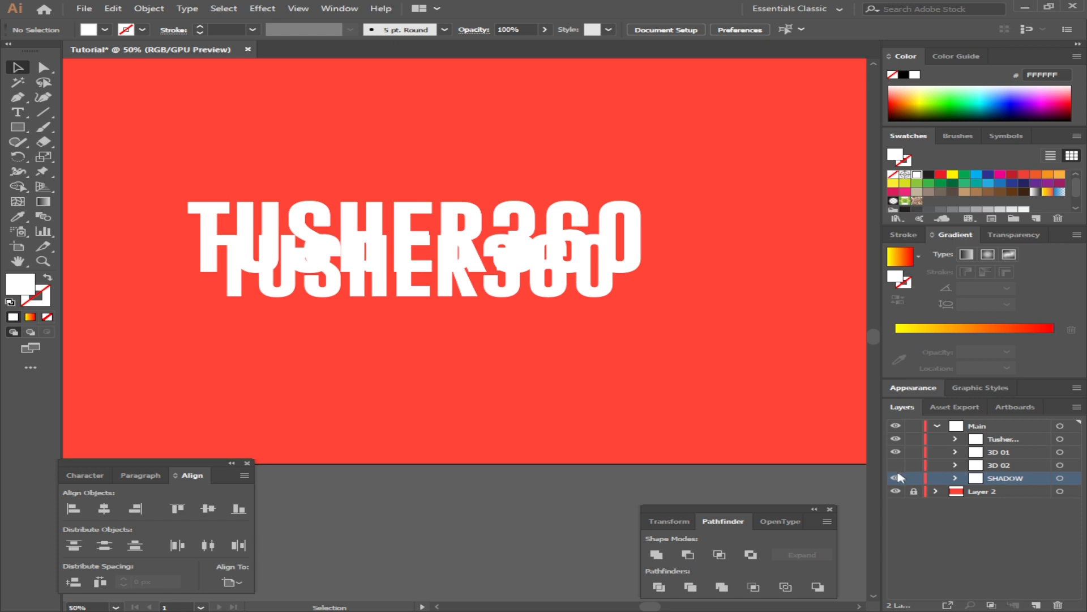
click(896, 479)
click(896, 479)
click(895, 466)
click(896, 439)
click(896, 452)
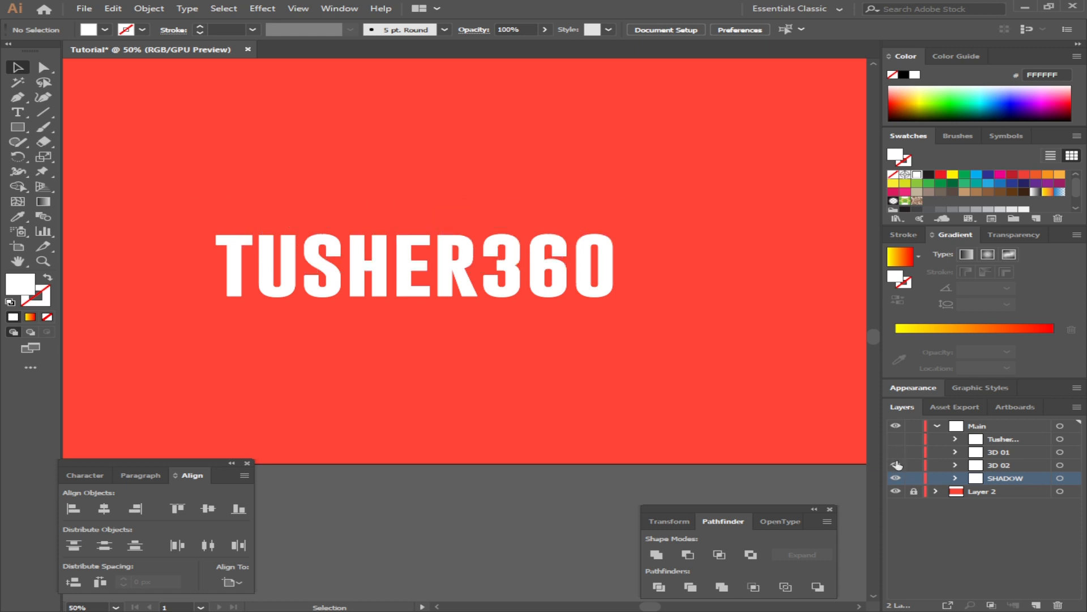
click(896, 465)
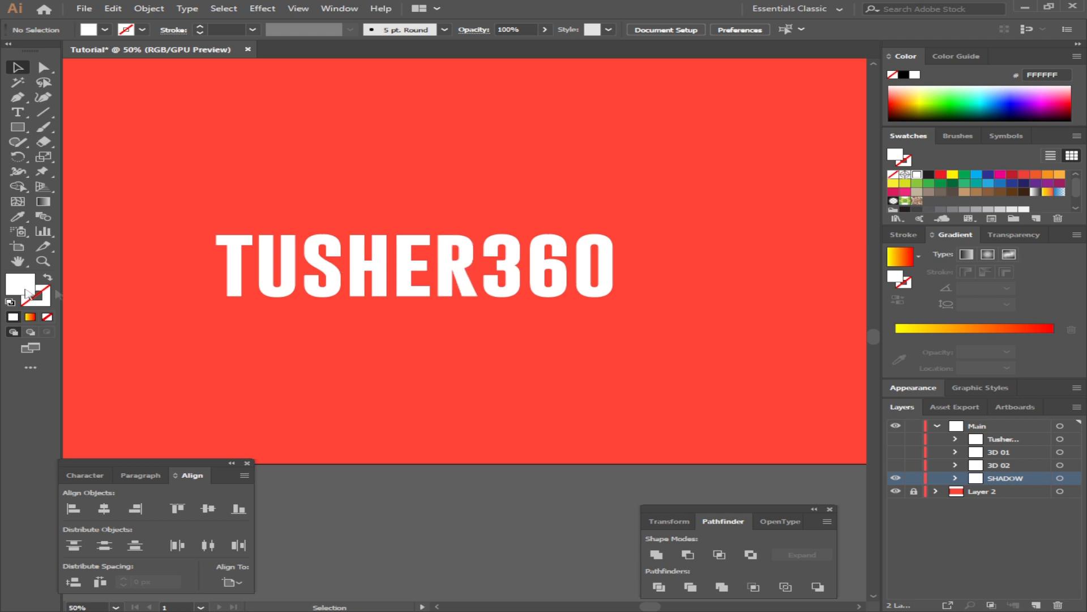
- Set the fill of the SHADOW text group to dark red 7F0000
click(284, 283)
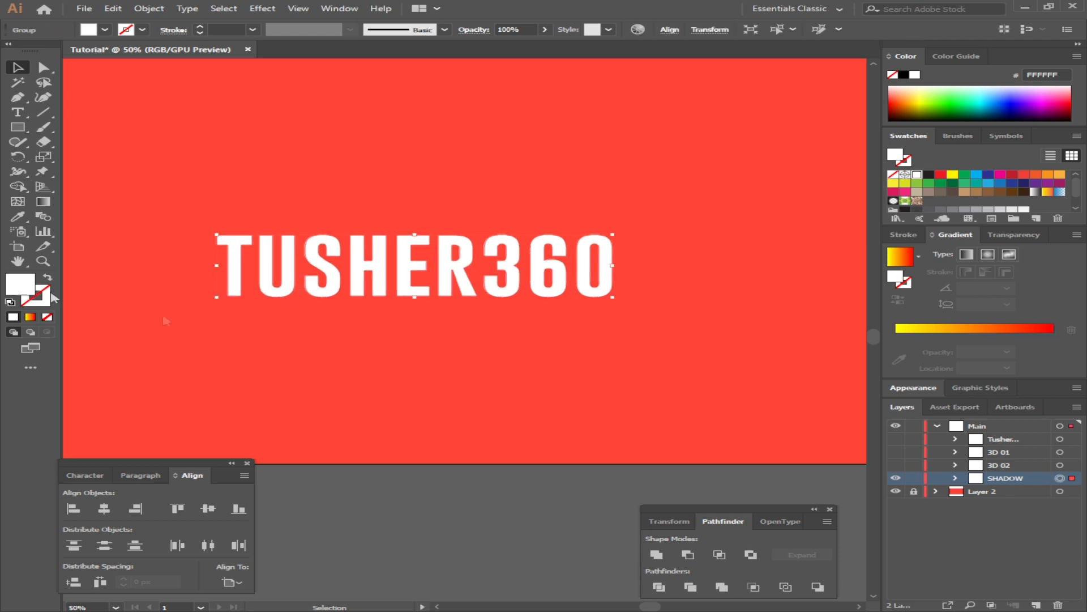
double_click(19, 290)
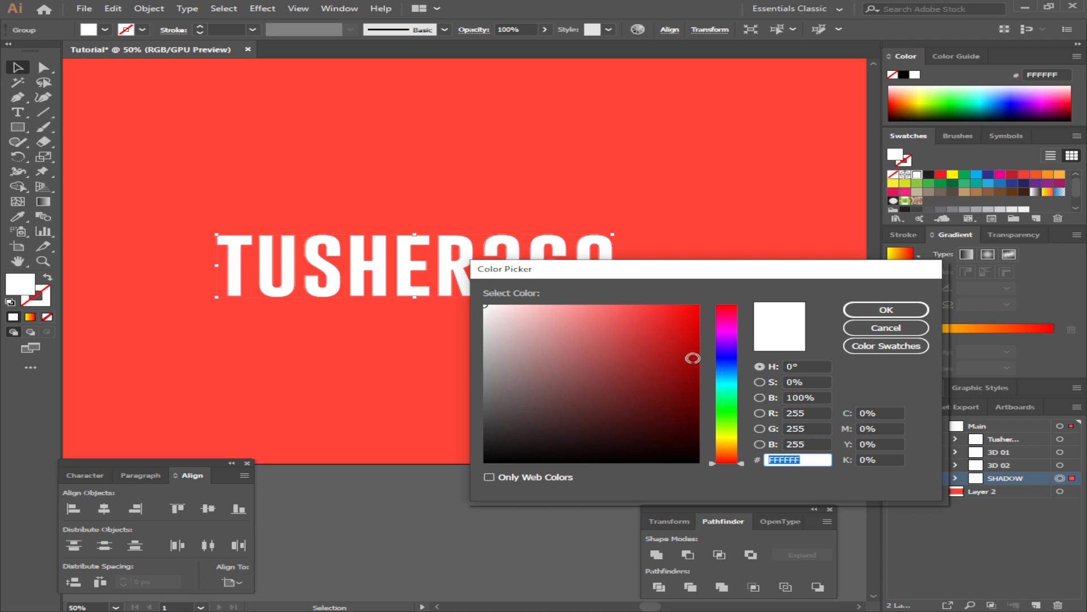
mouse_move(691, 381)
mouse_down()
mouse_move(702, 393)
mouse_move(708, 384)
mouse_up()
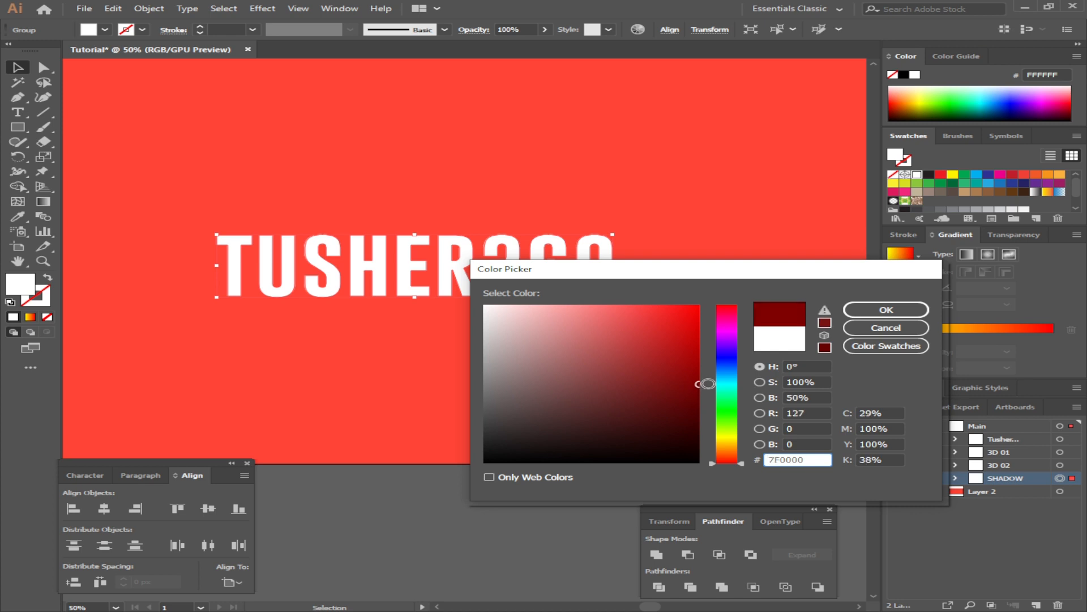
click(887, 310)
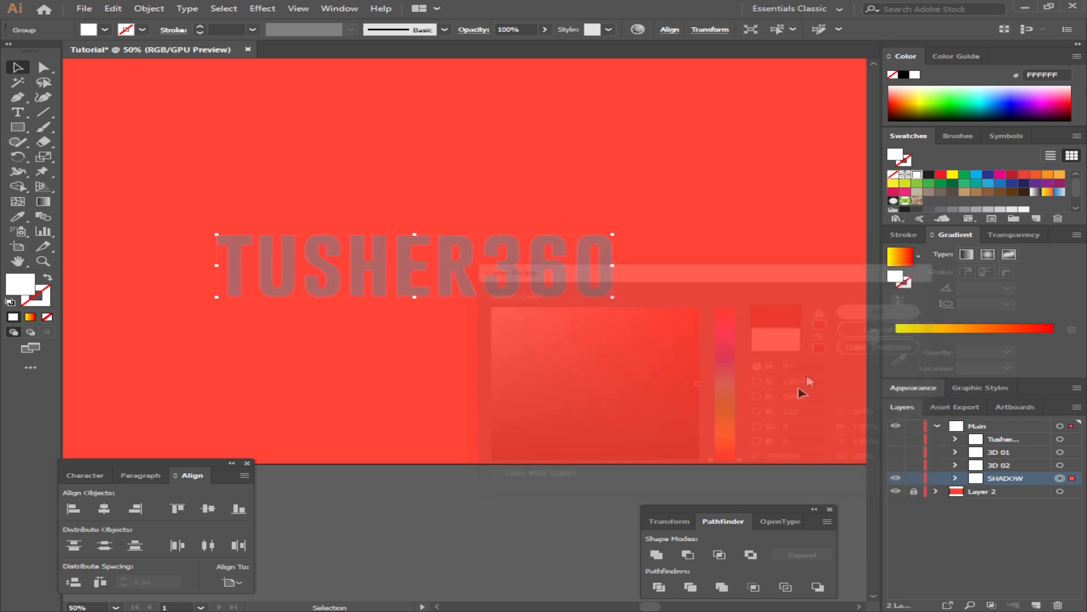
click(597, 368)
- Duplicate the SHADOW text group and place the copy near the lower-left corner of the red background
click(558, 284)
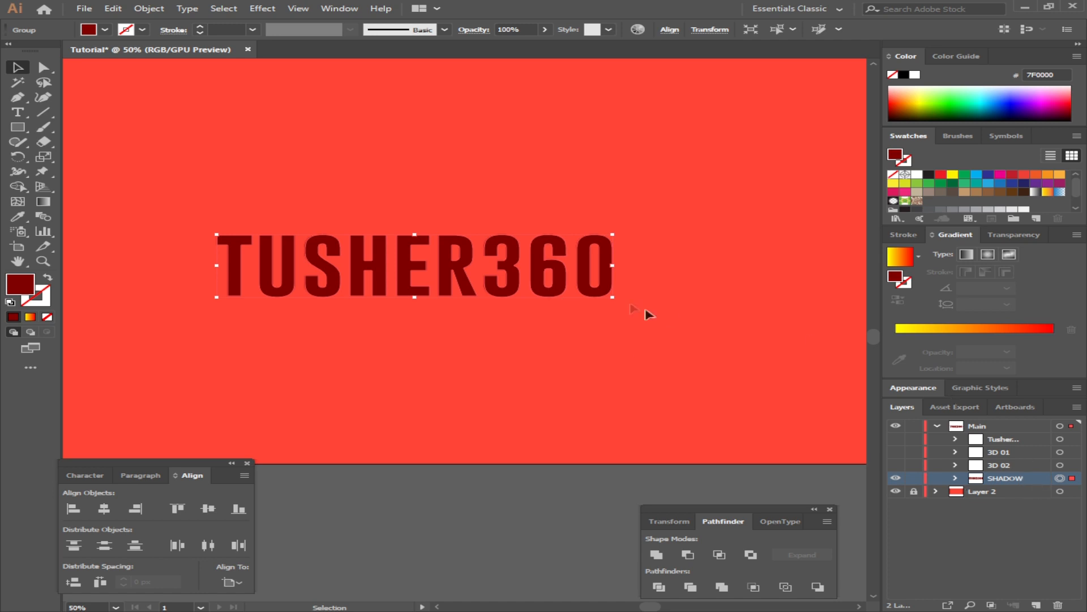
drag(566, 296, 466, 446)
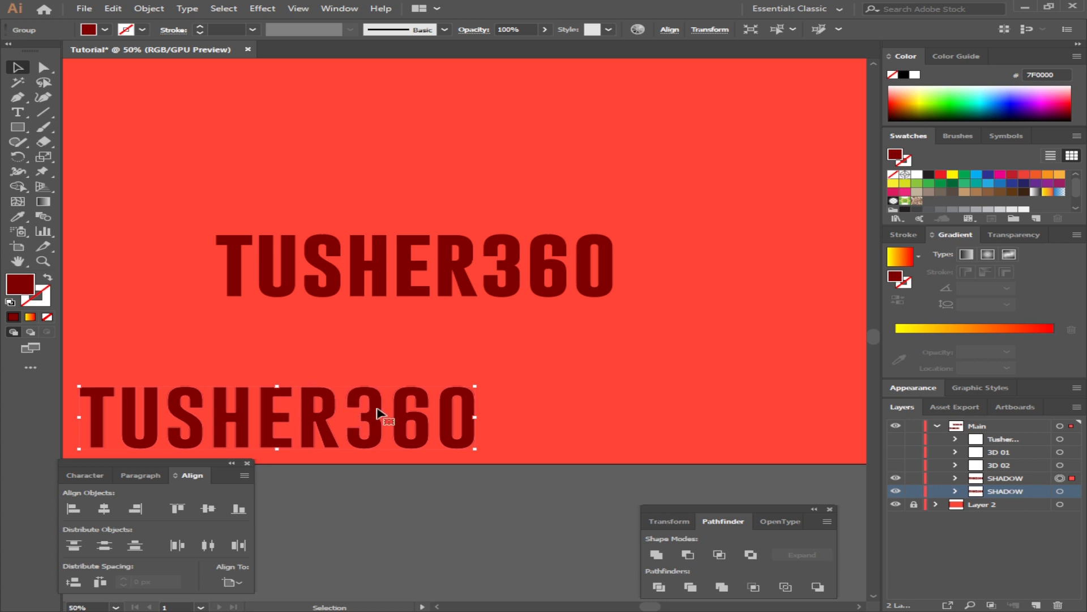
- Recolour the lower copy of the SHADOW text with the fill sampled from the red background, FF4436
key(i)
click(623, 371)
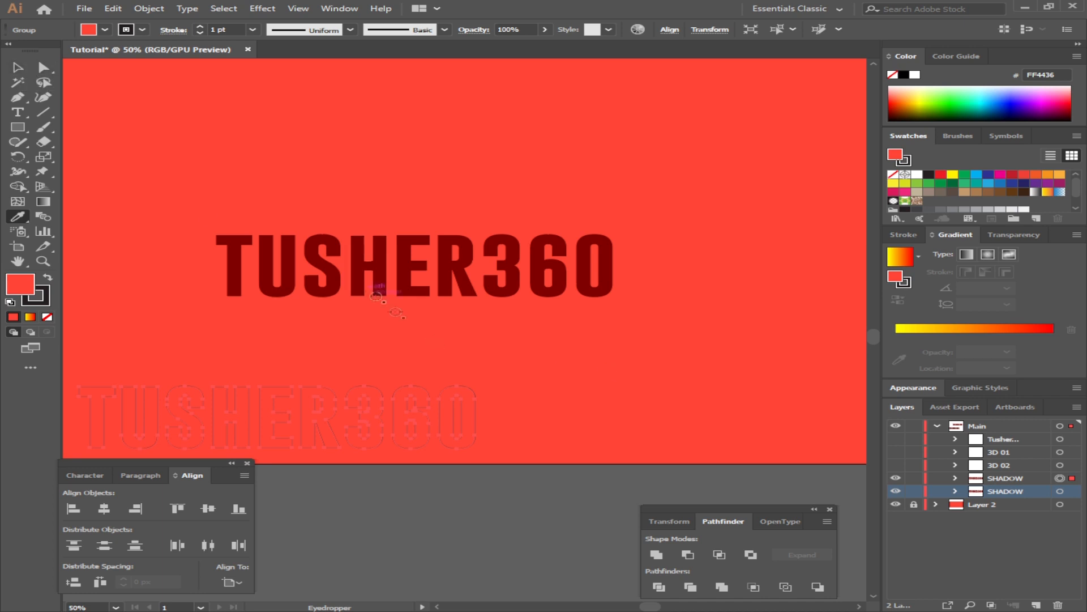
click(18, 68)
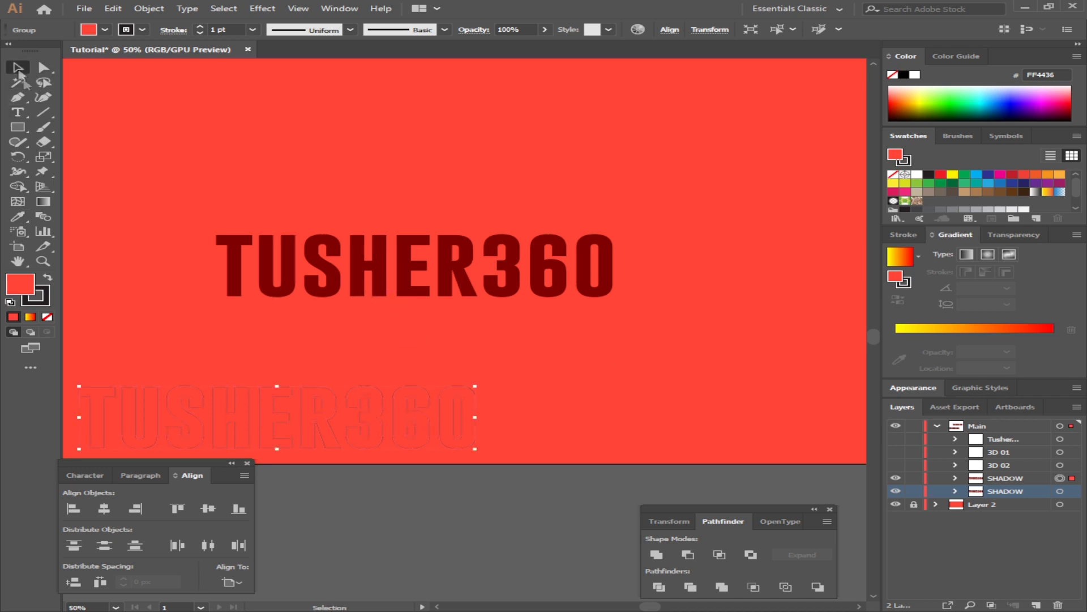
click(661, 395)
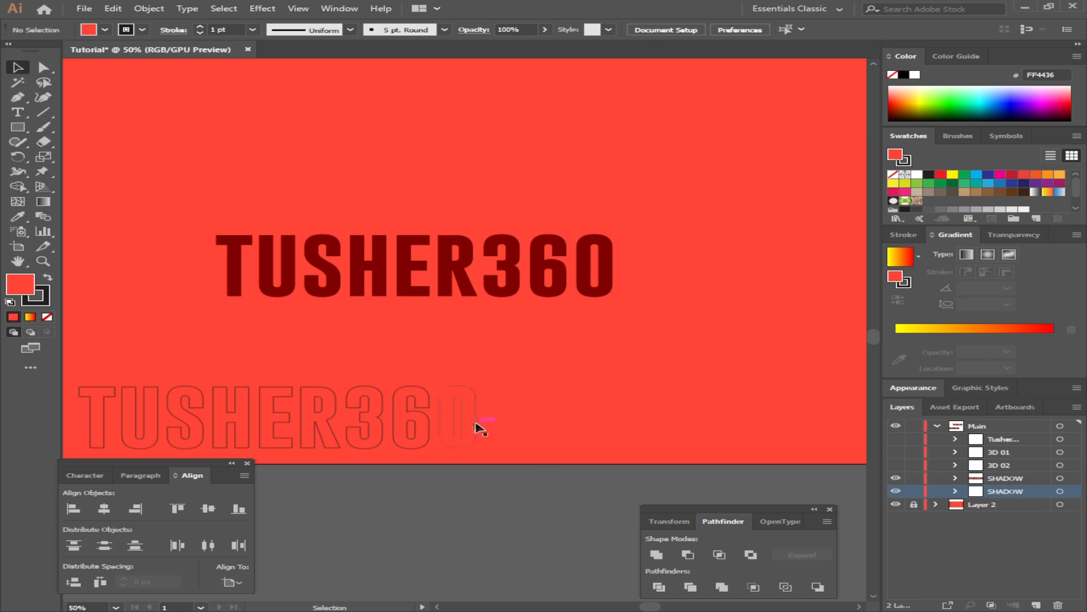
- Select both SHADOW text groups and set their blend spacing to Specified Steps
shift+click(595, 284)
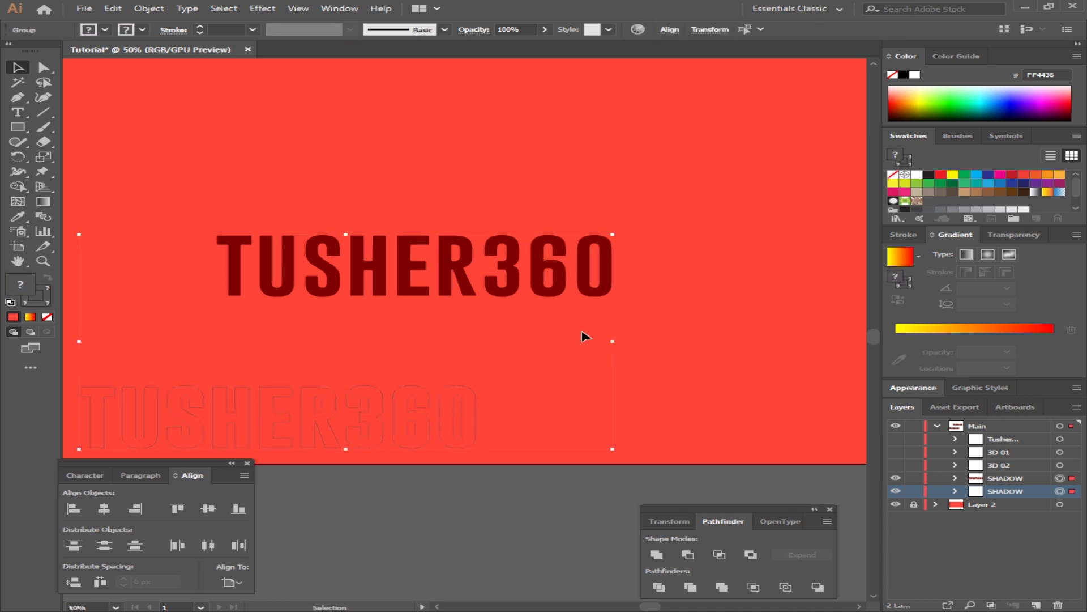
click(149, 9)
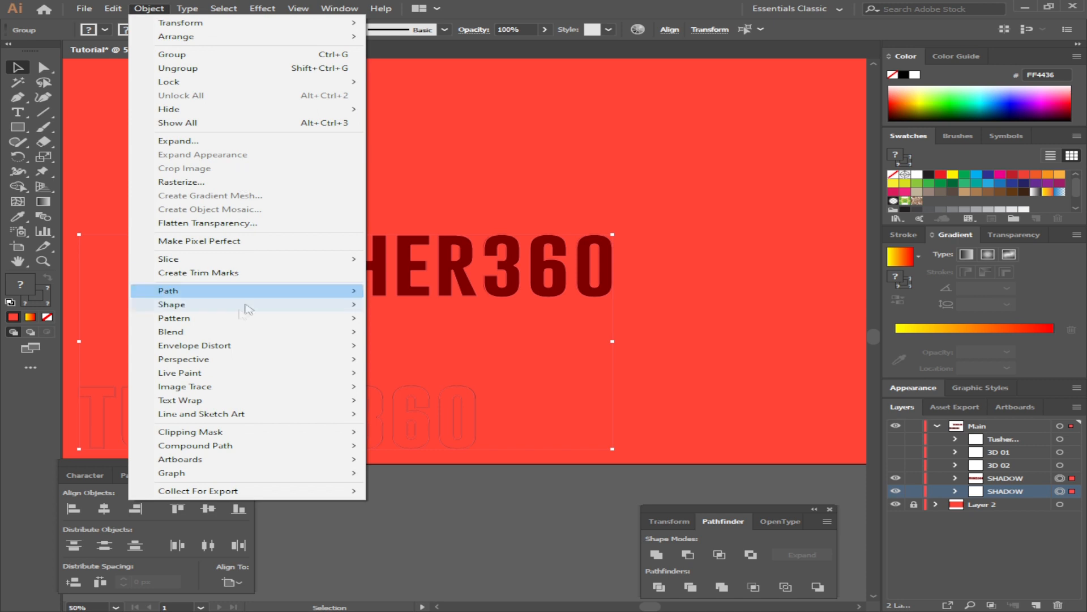
mouse_move(356, 334)
click(425, 359)
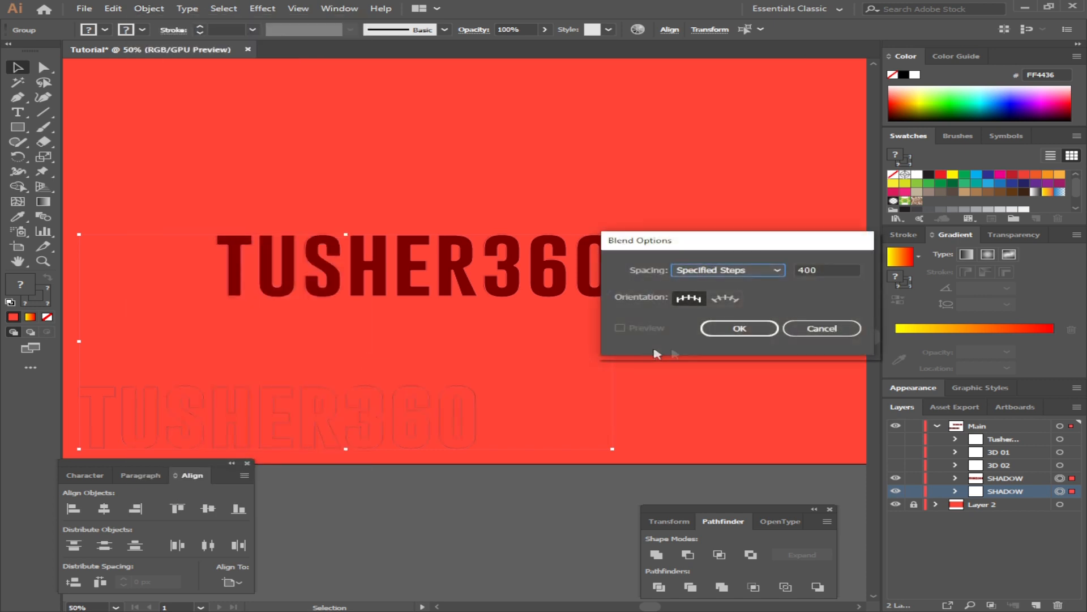
click(827, 270)
text(350)
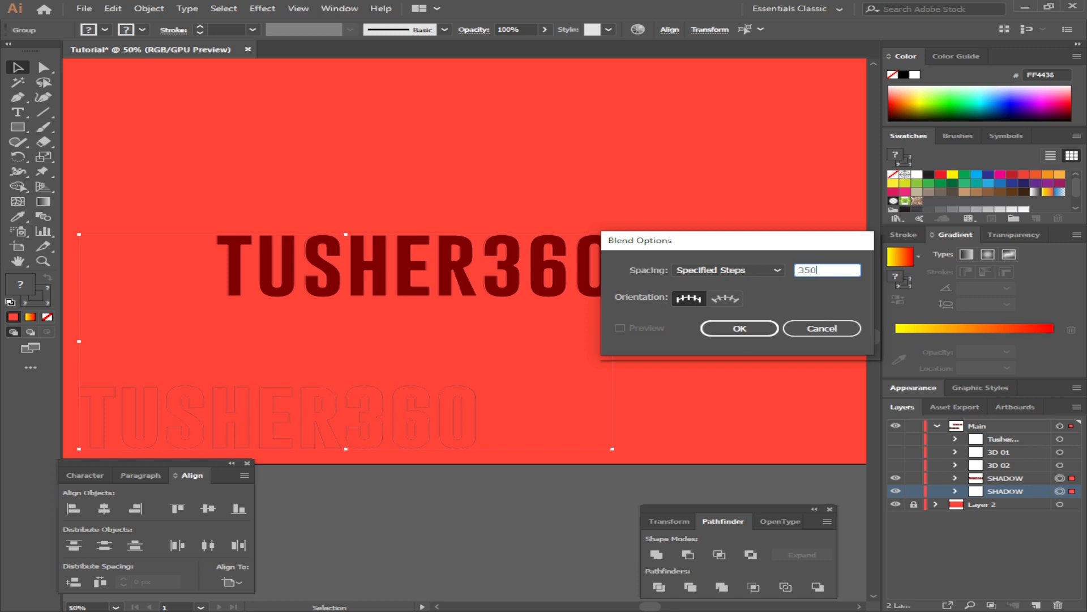
drag(826, 267, 592, 311)
text(4)
click(738, 328)
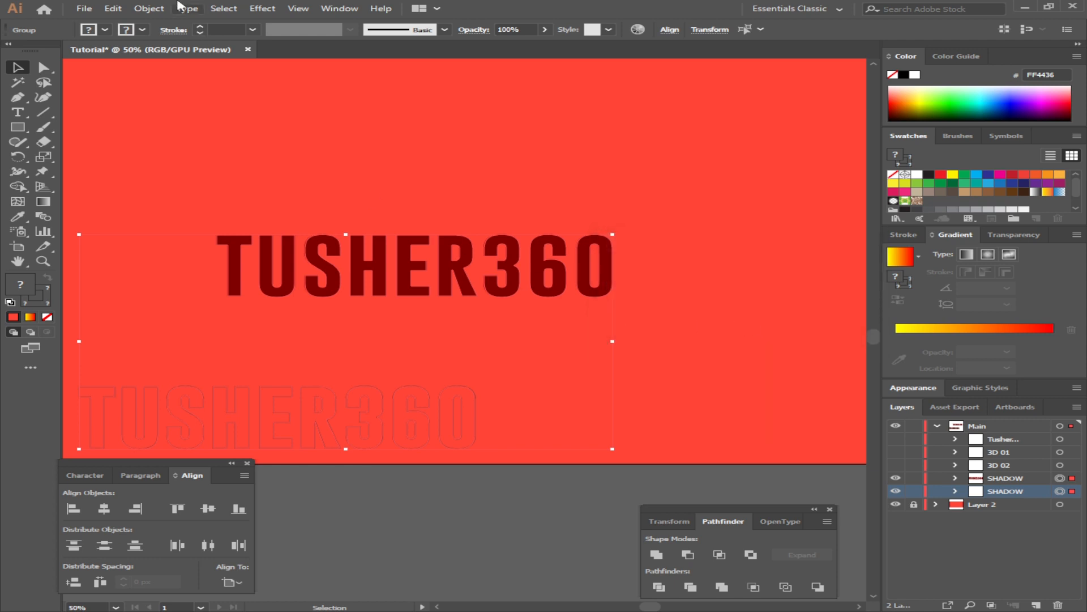
- Blend the dark red SHADOW text with its background-coloured copy to form a long fading shadow
click(149, 8)
mouse_move(201, 331)
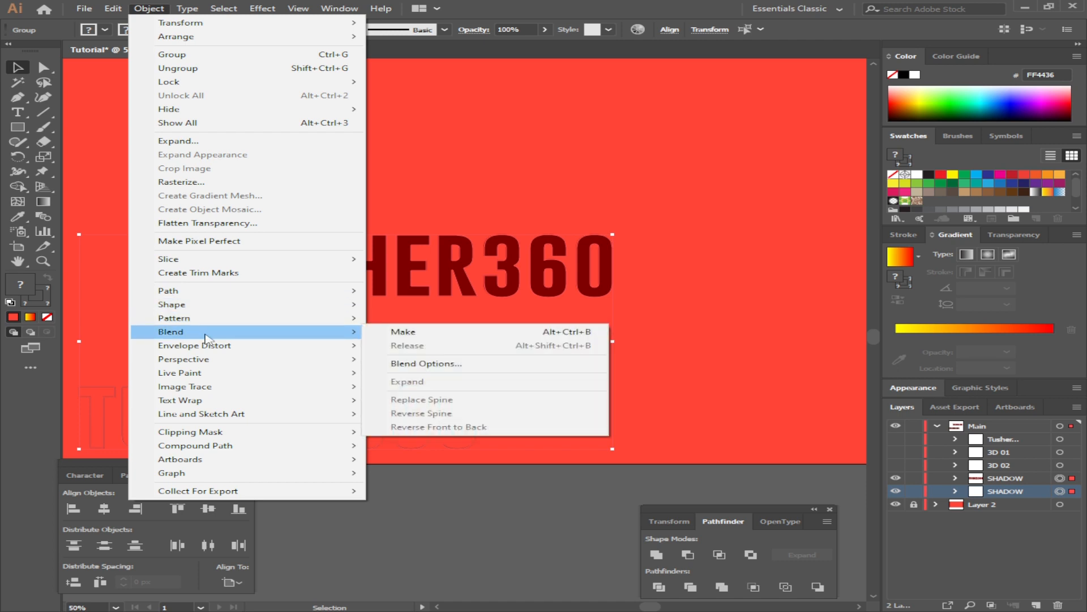
click(433, 332)
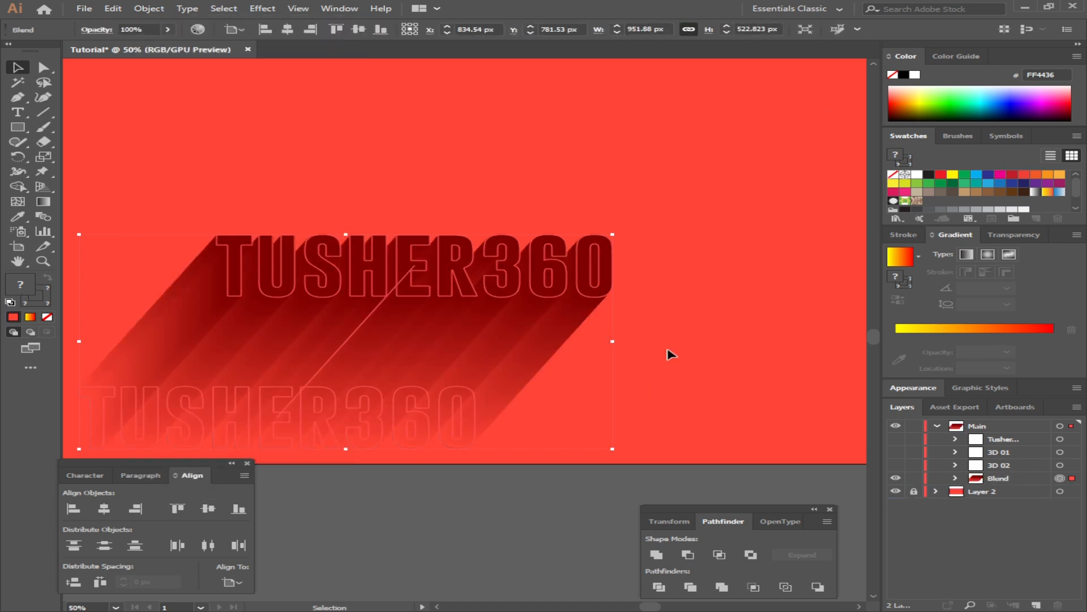
click(685, 363)
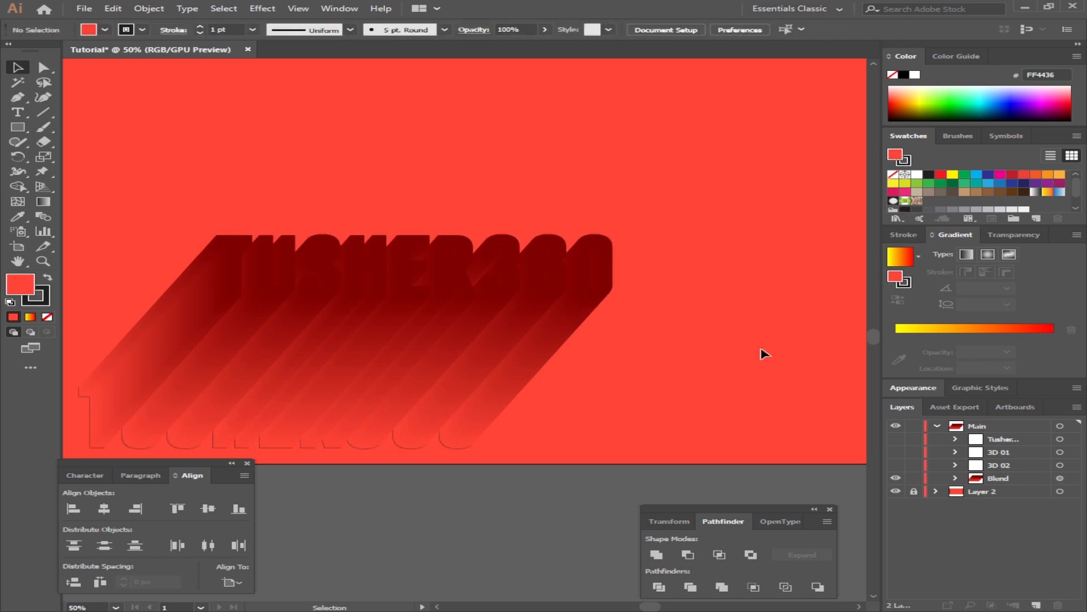
- Examine the blended shadow on the artboard with the surrounding panels hidden, and restore the panels
key(Tab)
drag(559, 358, 697, 366)
drag(786, 344, 753, 362)
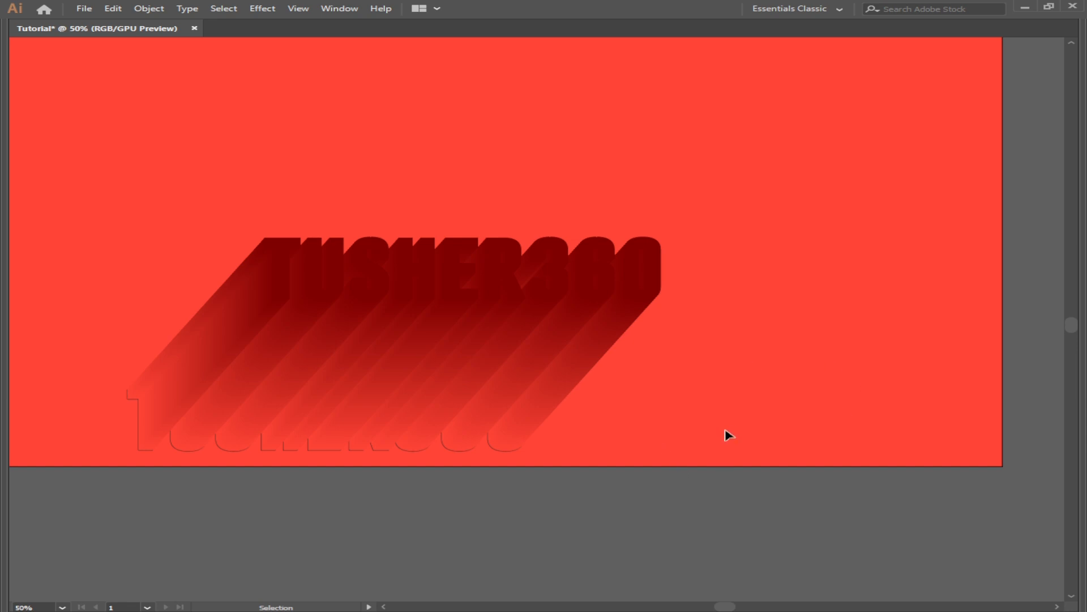
click(474, 444)
click(755, 328)
key(Tab)
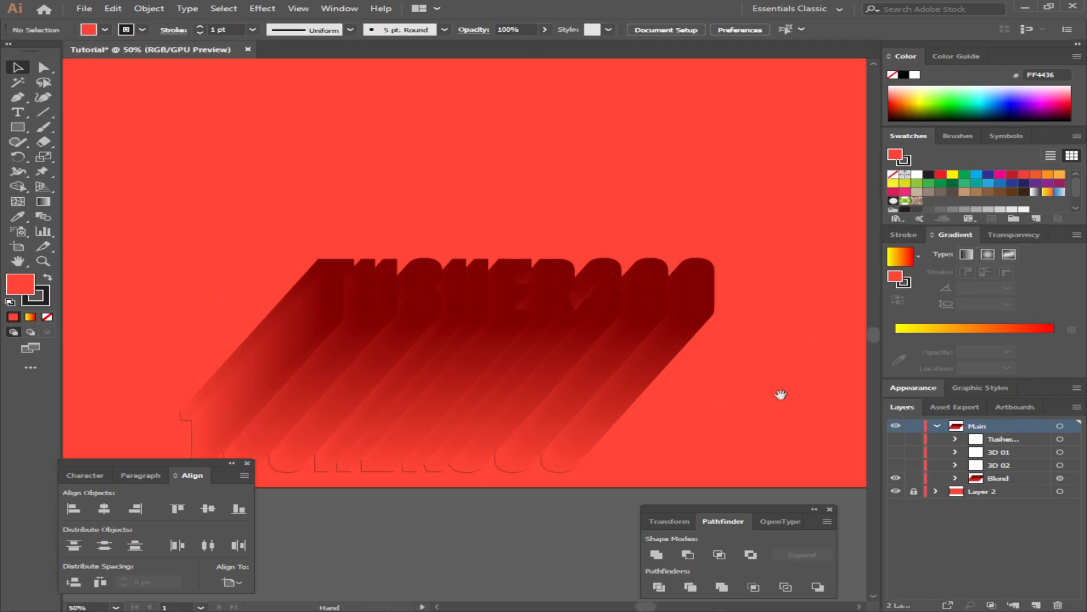
drag(782, 393, 730, 359)
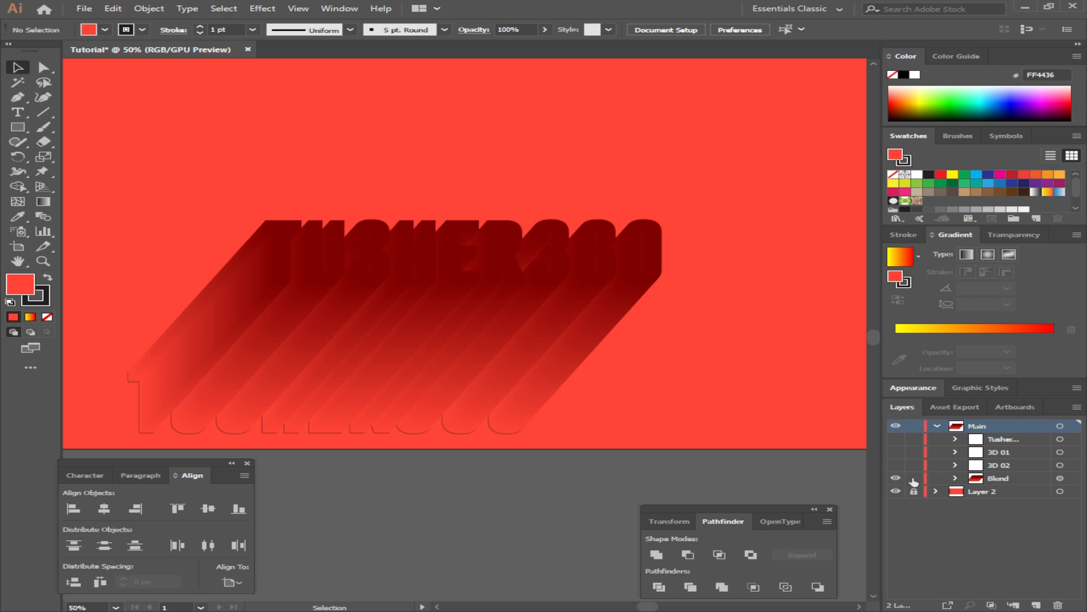
- Make the hidden 3D 01 and 3D 02 text groups visible again
click(896, 452)
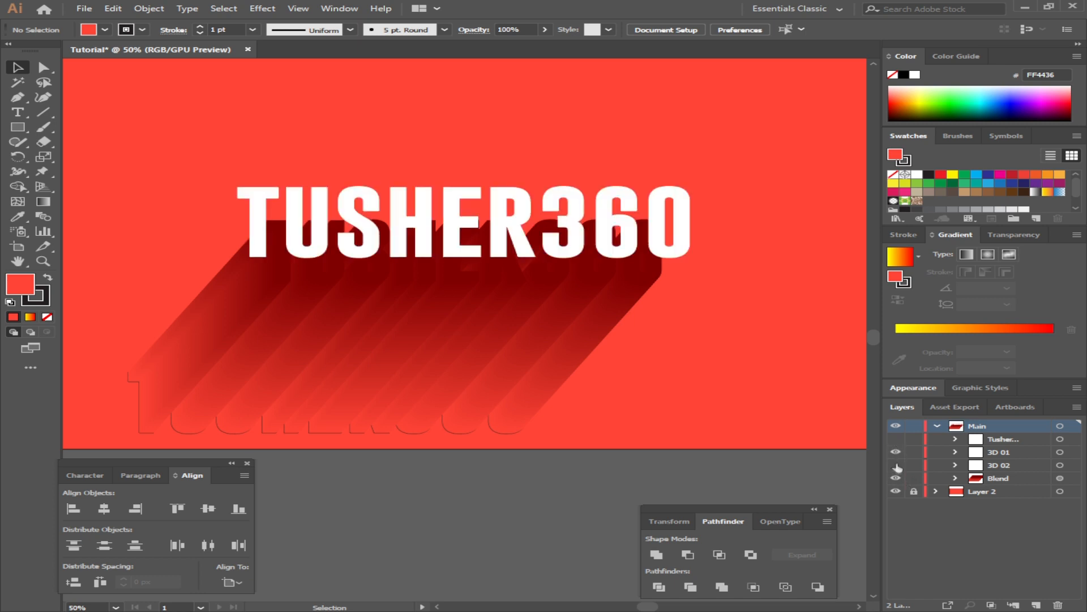
click(896, 465)
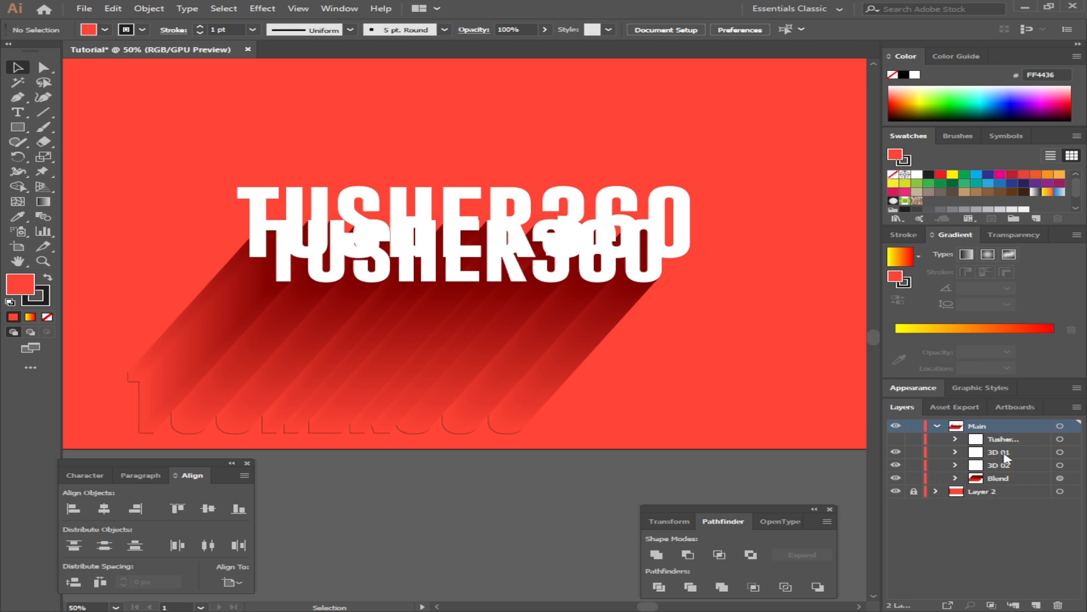
click(1022, 457)
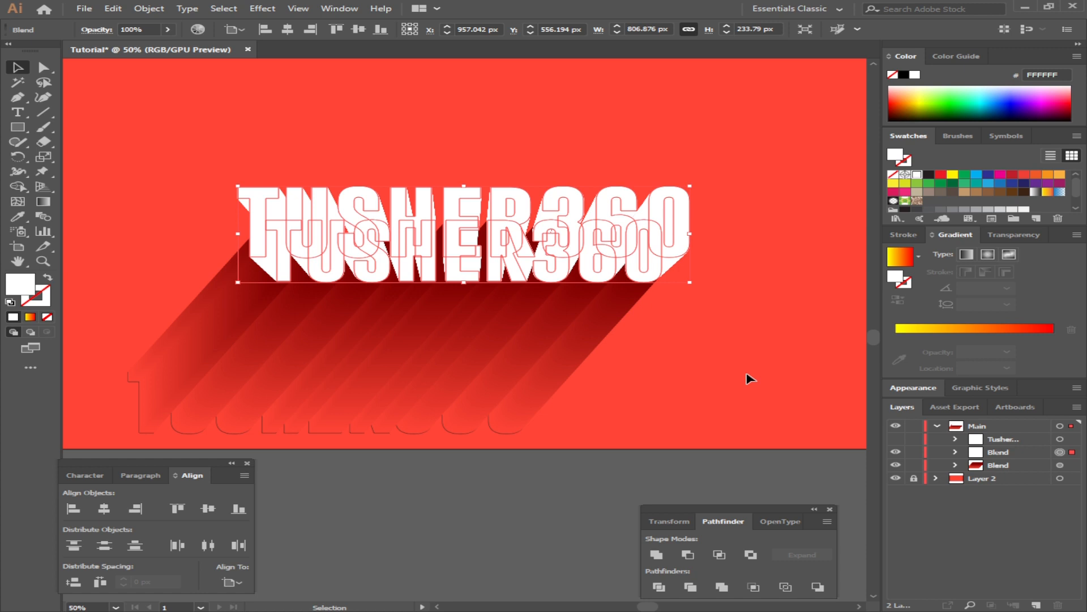
key(ctrl+z)
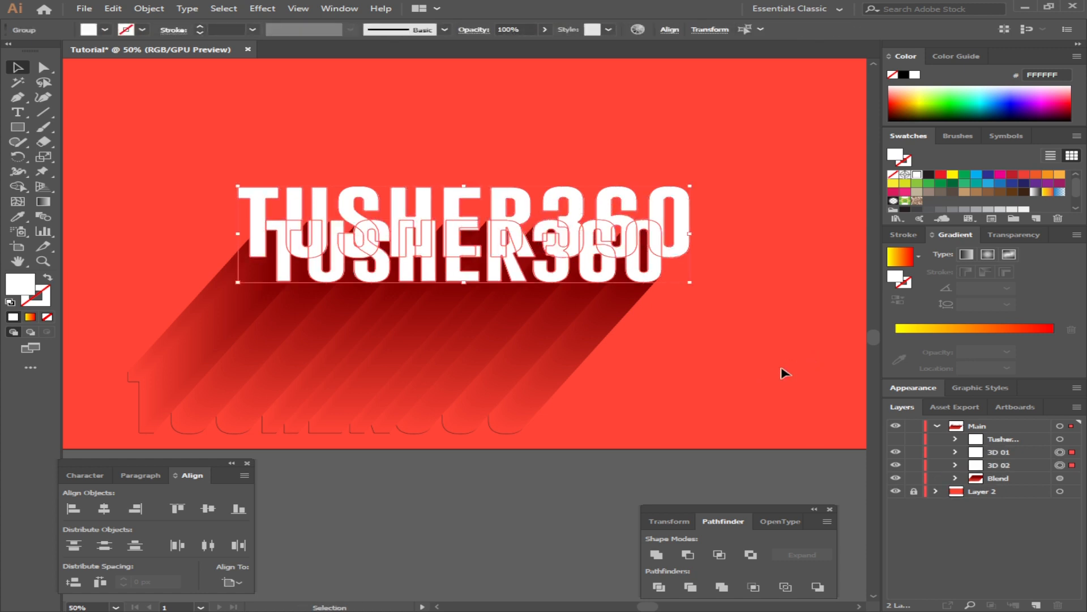
click(784, 372)
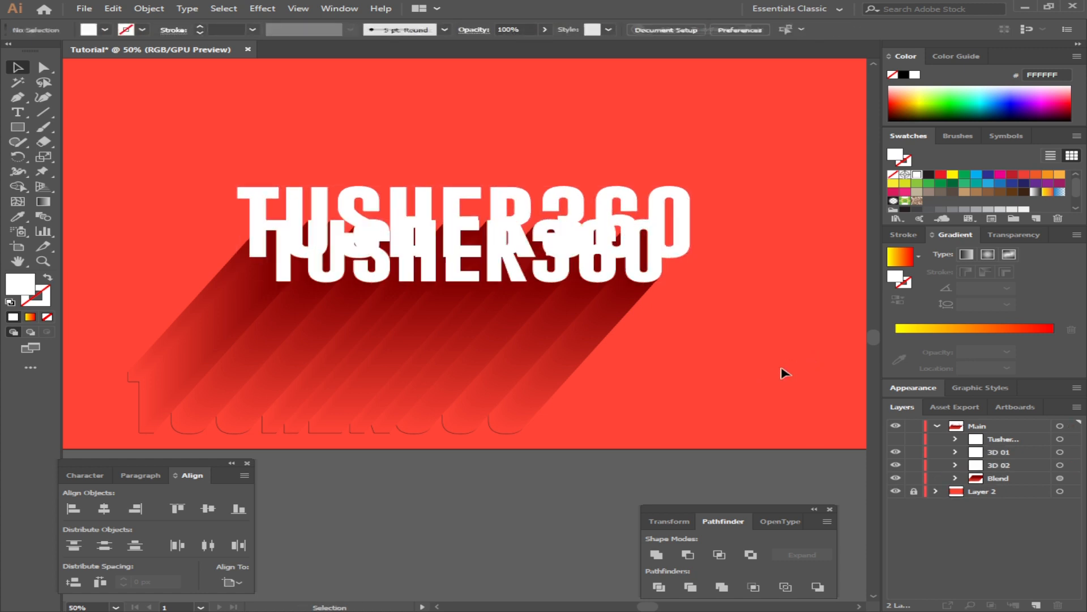
- Set the fill of the 3D 02 text group to dark red 7F0000
click(1060, 465)
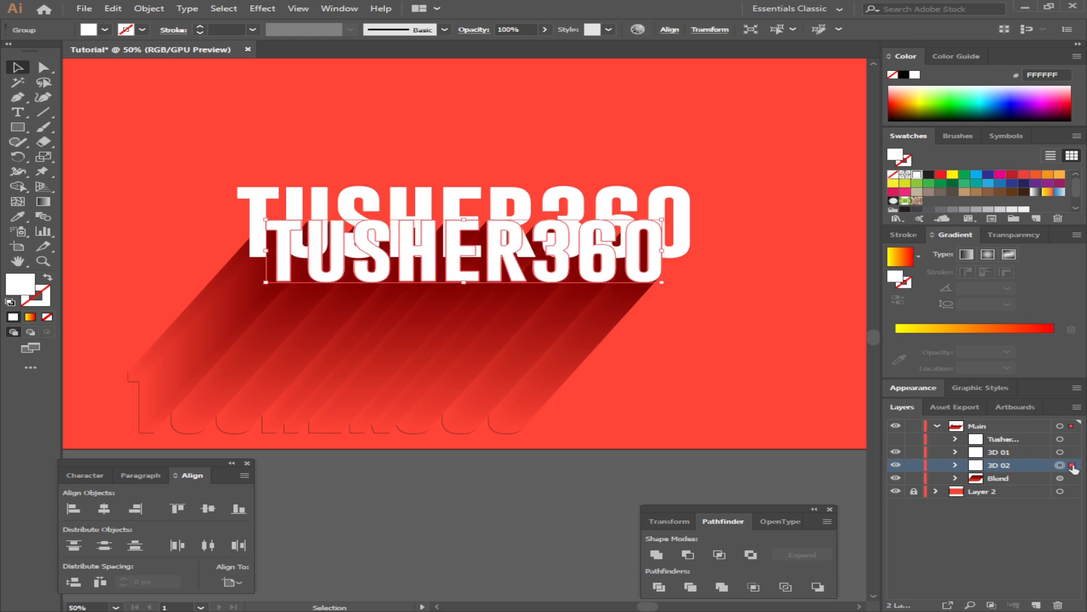
double_click(21, 286)
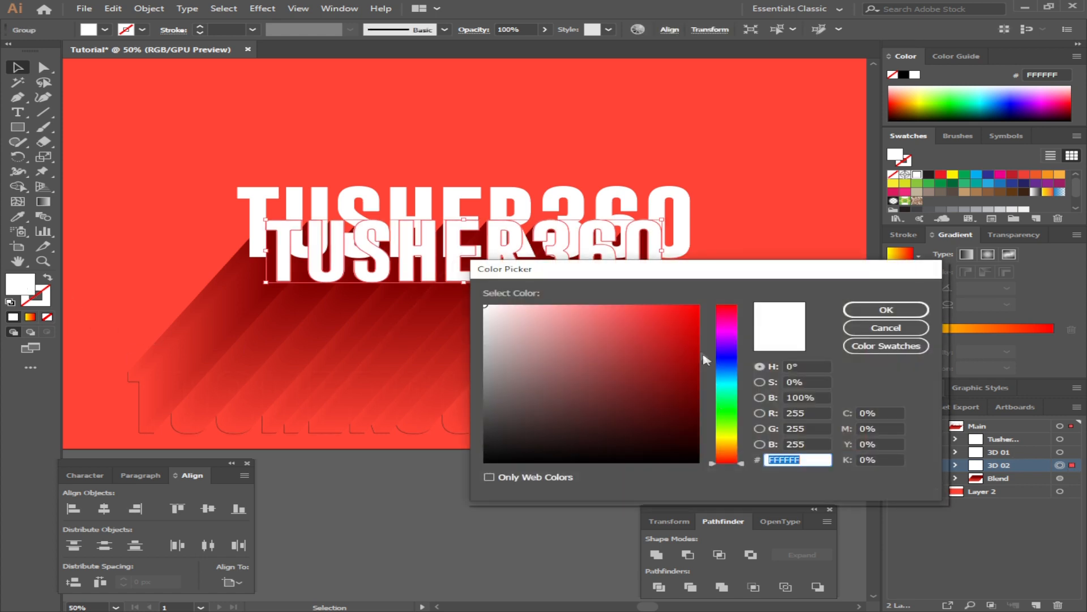
drag(694, 347, 708, 292)
mouse_move(718, 341)
mouse_down()
mouse_move(733, 302)
mouse_move(694, 354)
mouse_move(709, 387)
mouse_move(682, 389)
mouse_move(706, 384)
mouse_up()
click(885, 311)
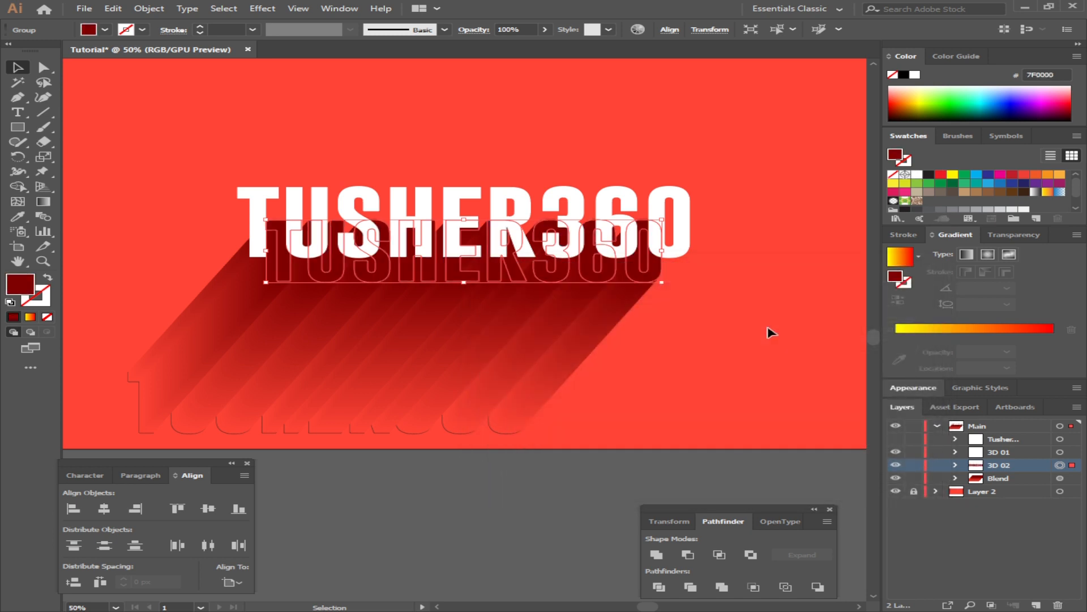
- Set the fill of the 3D 01 text group to bright red FF0000 and deselect it
click(1072, 453)
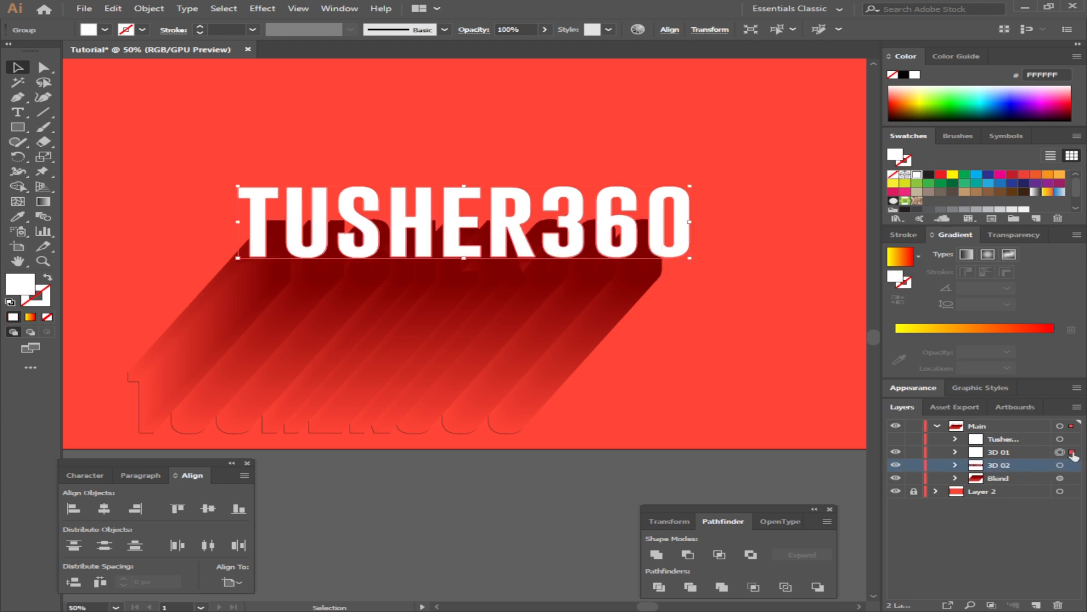
double_click(16, 292)
mouse_move(725, 355)
mouse_down()
mouse_move(728, 294)
mouse_move(713, 294)
mouse_up()
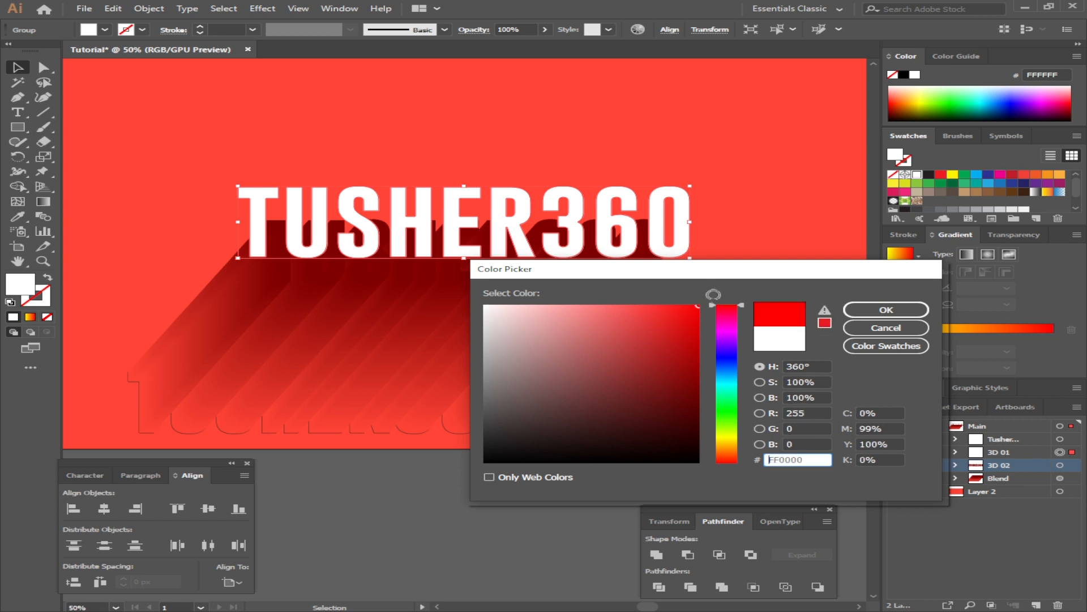
click(868, 309)
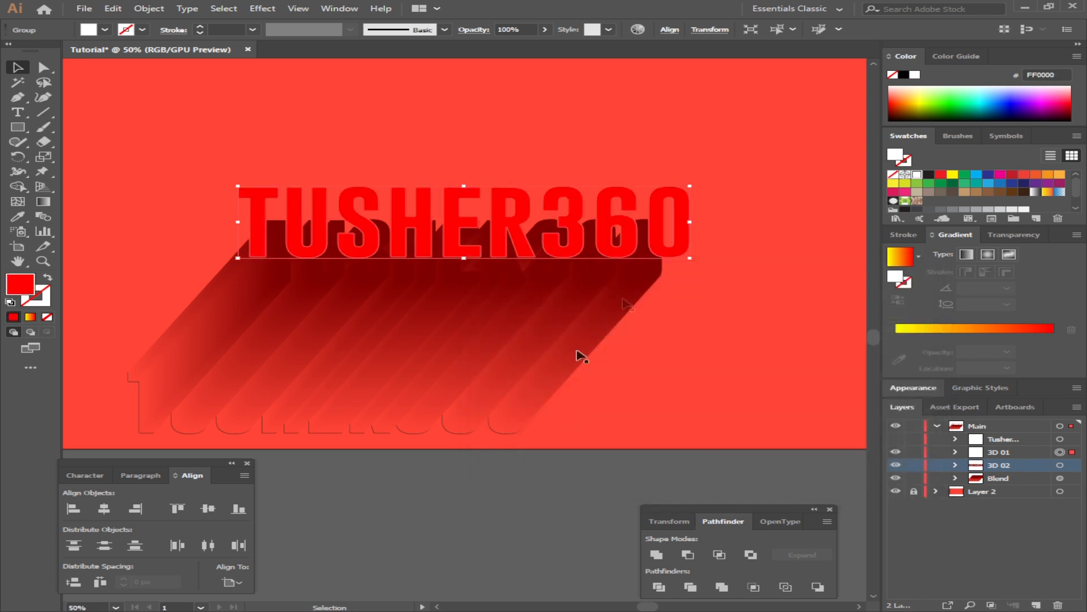
shift+click(1061, 453)
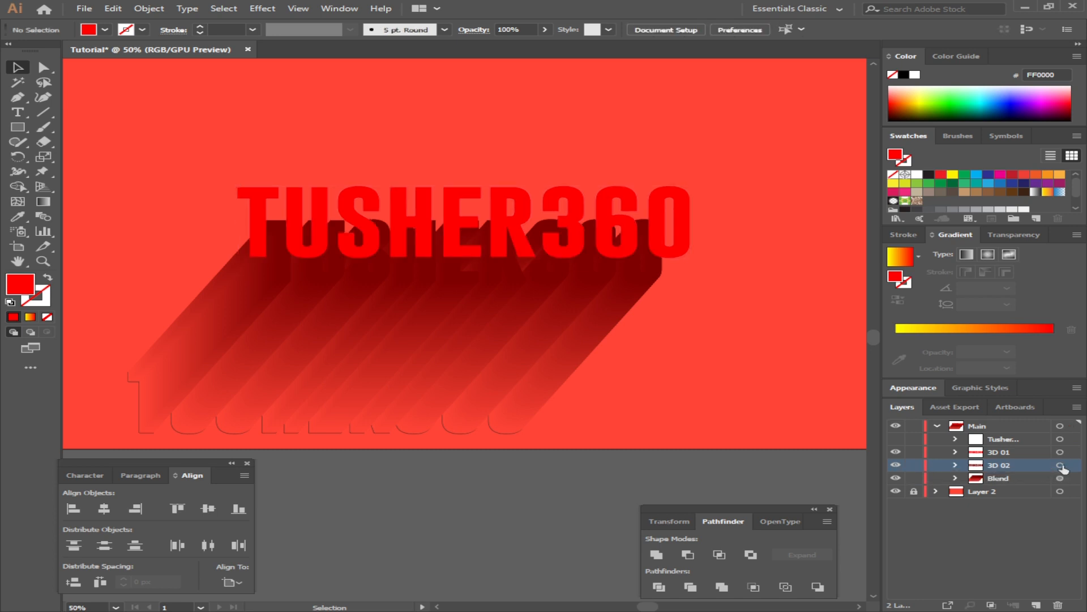
click(1060, 465)
shift+click(1060, 452)
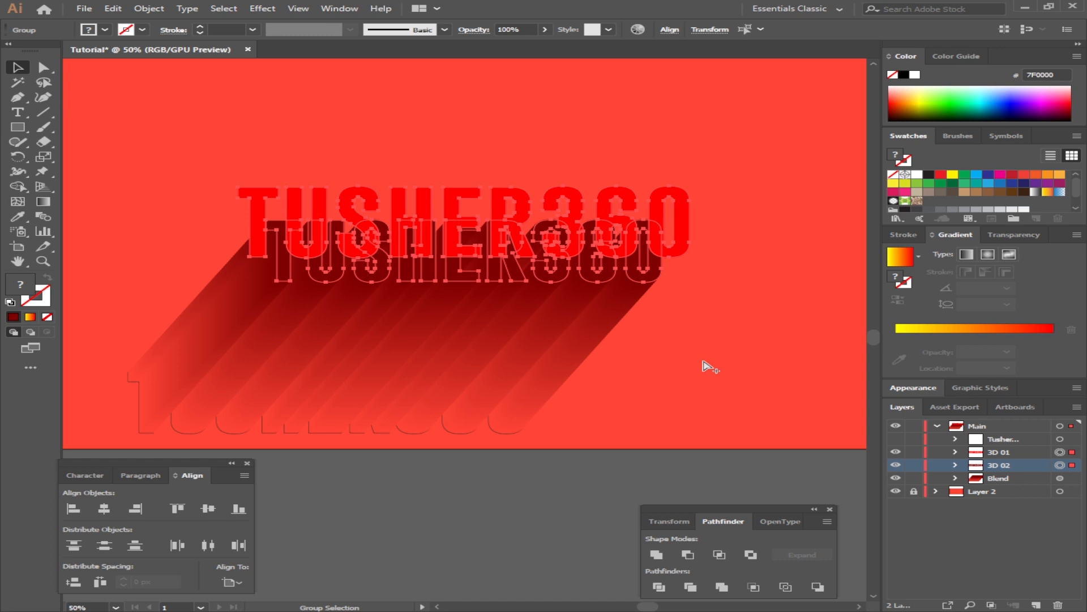
key(v)
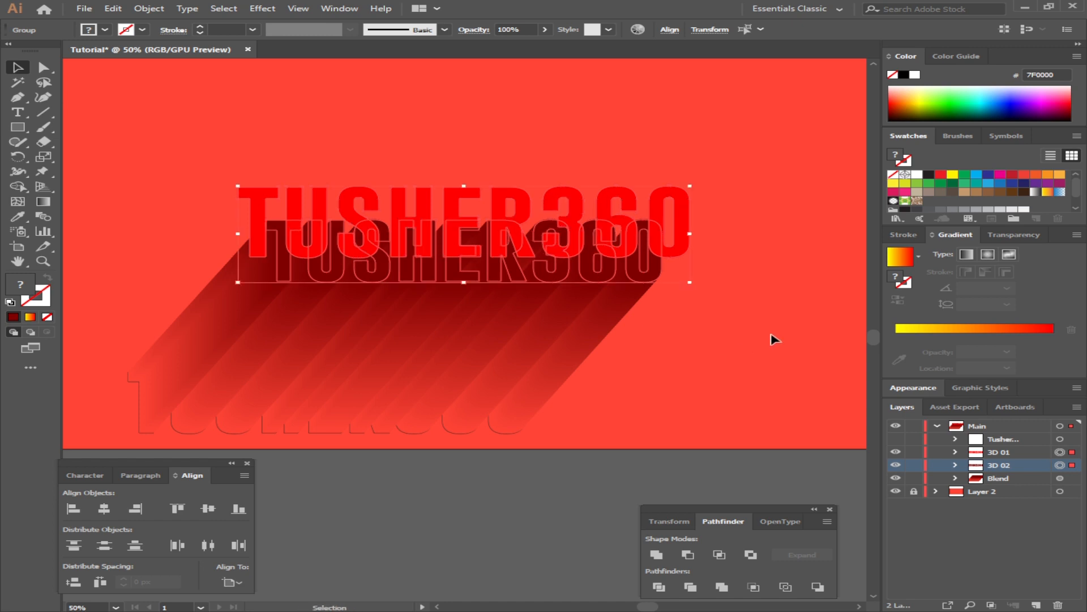
click(742, 321)
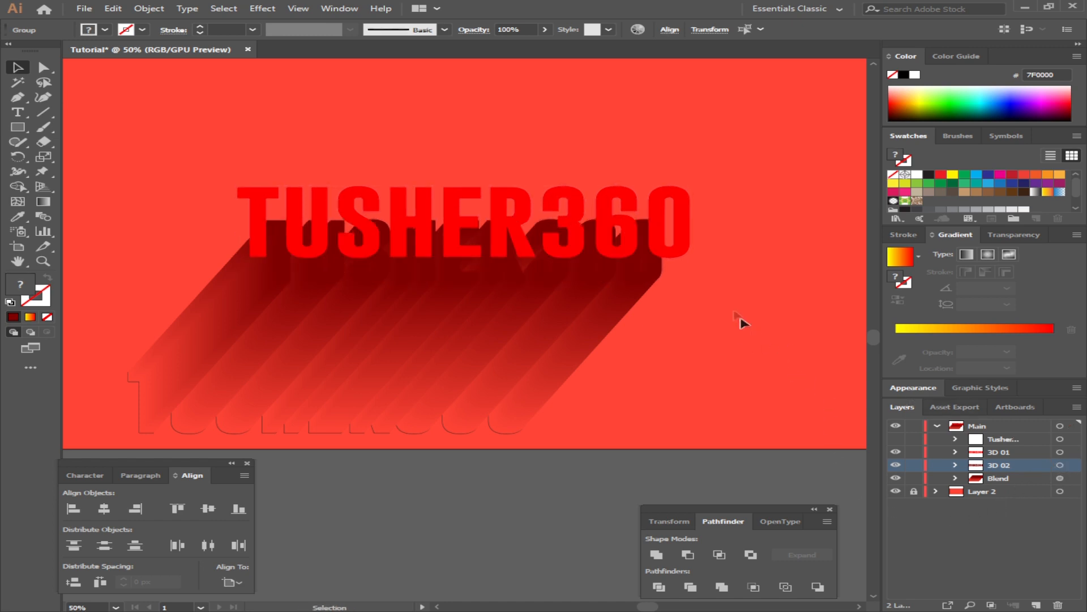
- Blend the 3D 01 and 3D 02 text groups into a 3D extrusion and view it with the panels hidden
click(1060, 465)
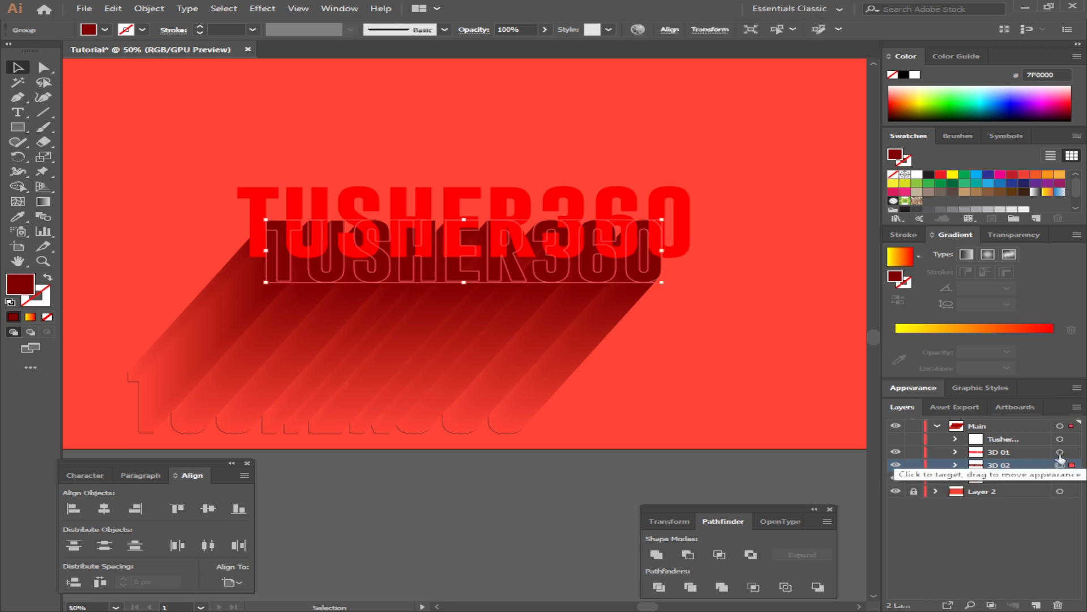
shift+click(1060, 452)
key(a)
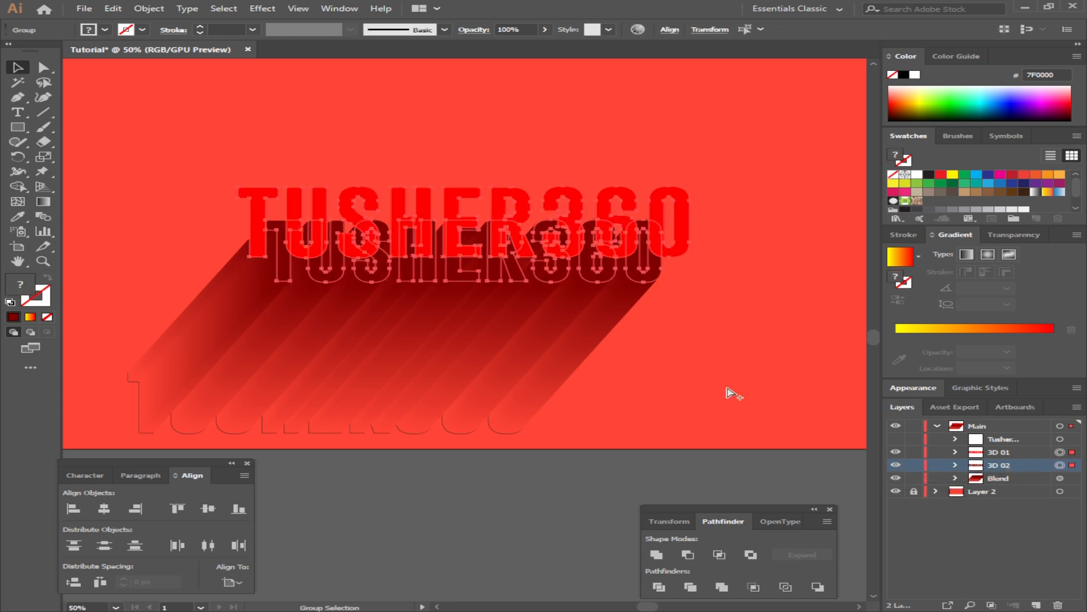
key(v)
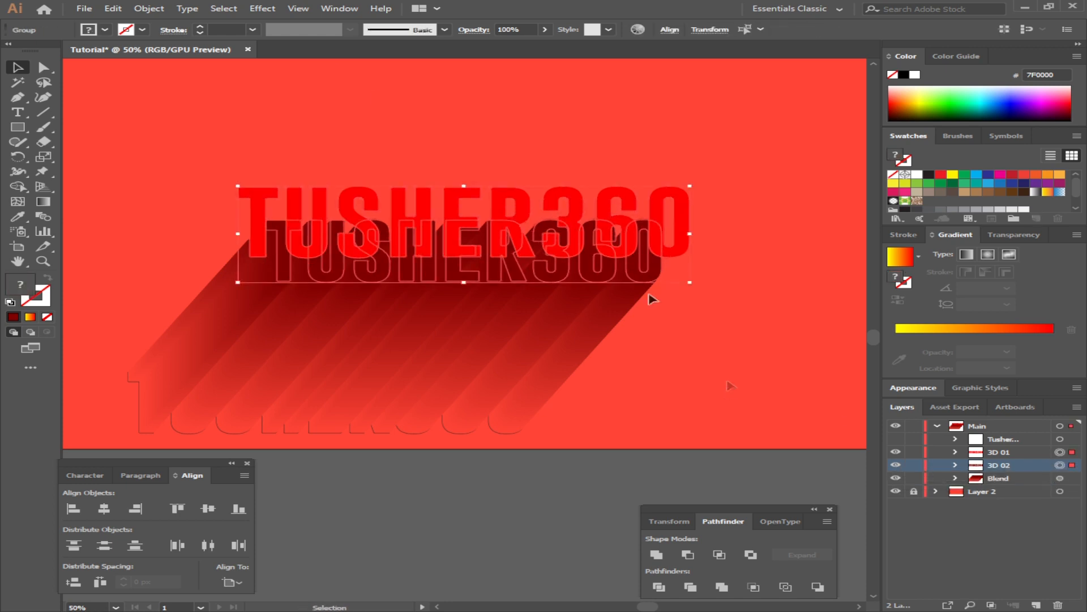
click(148, 9)
mouse_move(170, 331)
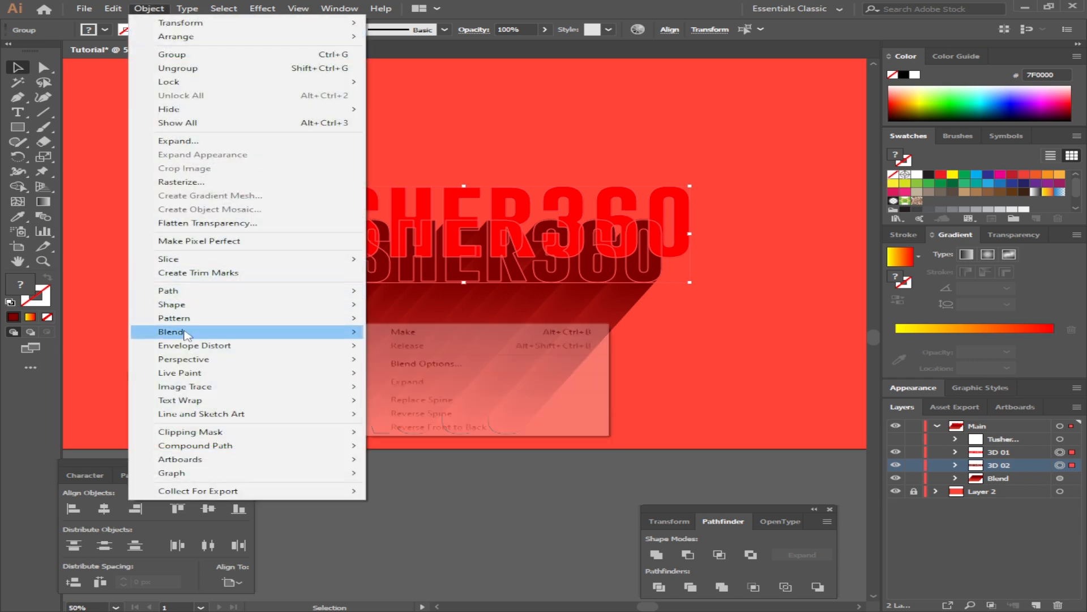
click(456, 339)
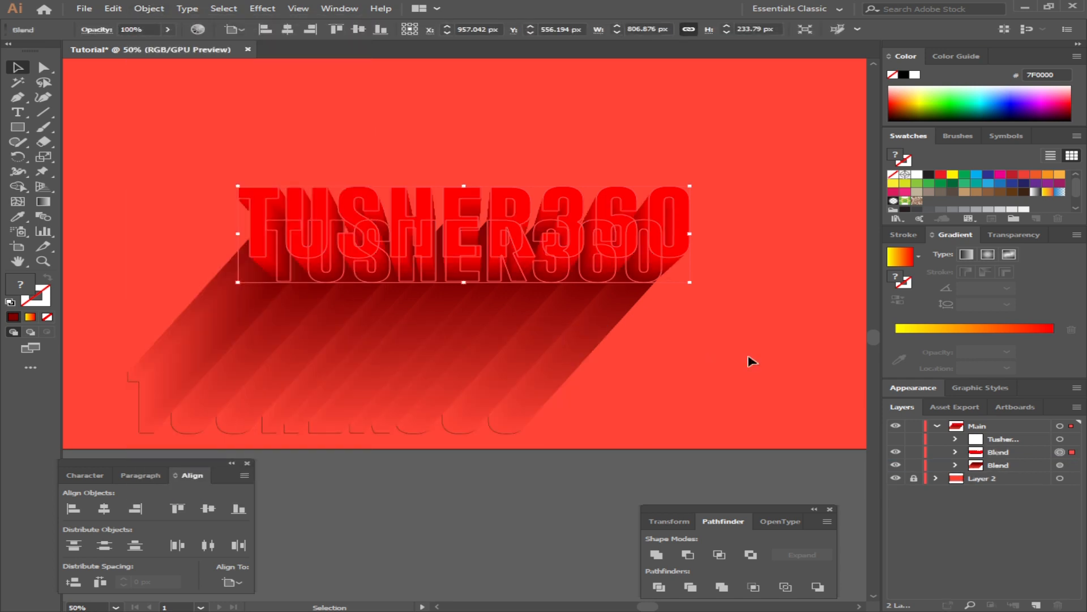
click(749, 361)
key(Tab)
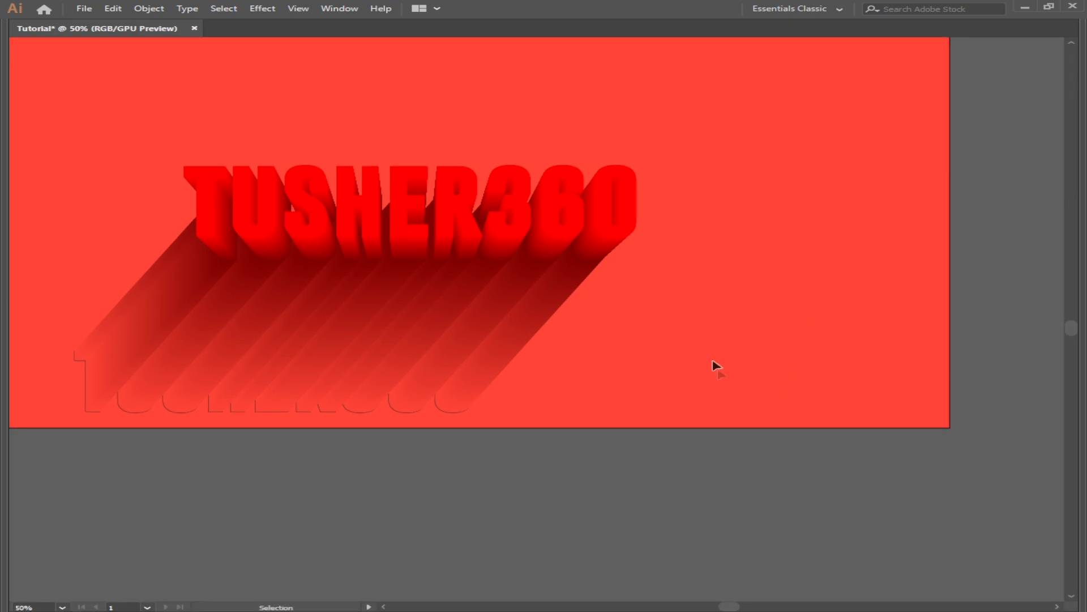
- Unlock Layer 2 and set the fill of its background rectangle to a dark purple
key(Tab)
key(ctrl+minus)
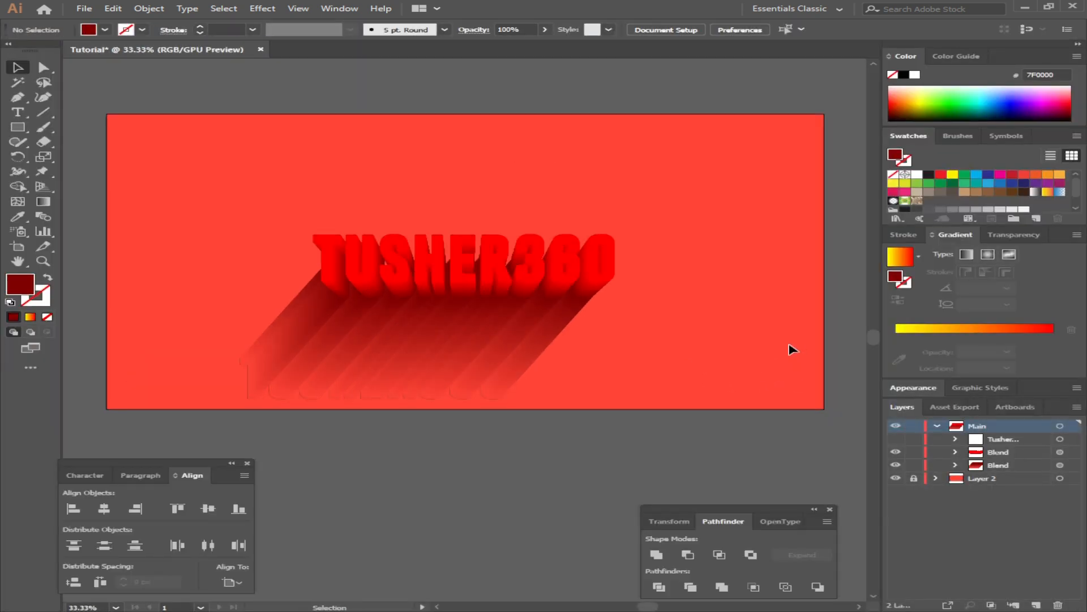
click(936, 479)
click(937, 479)
click(189, 191)
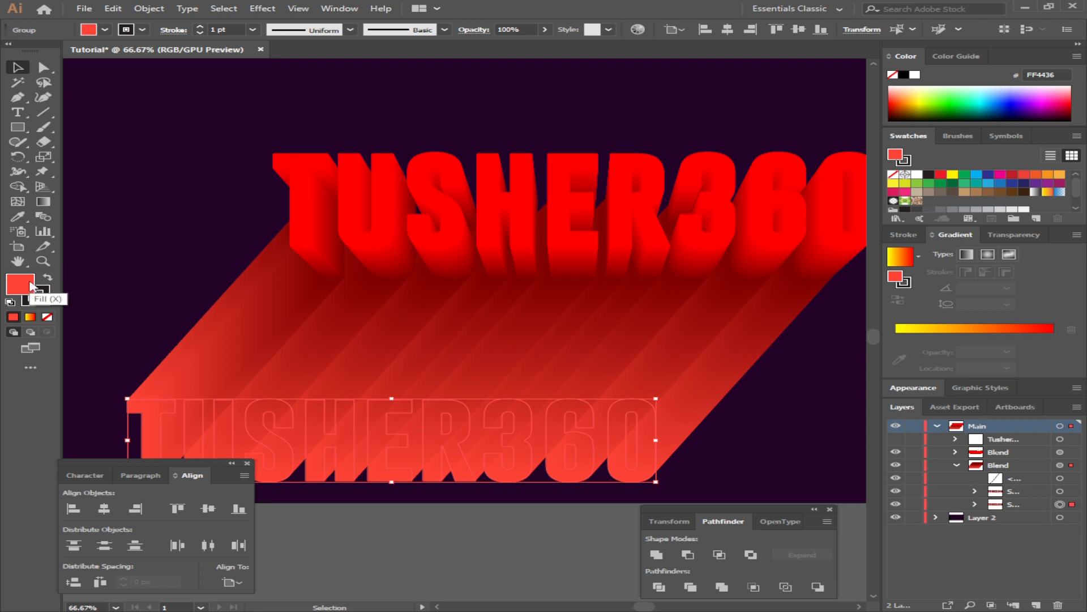
- Set the fill of the lower text copy in the shadow blend to very dark red 300101 and deselect it
double_click(24, 284)
click(673, 389)
click(727, 414)
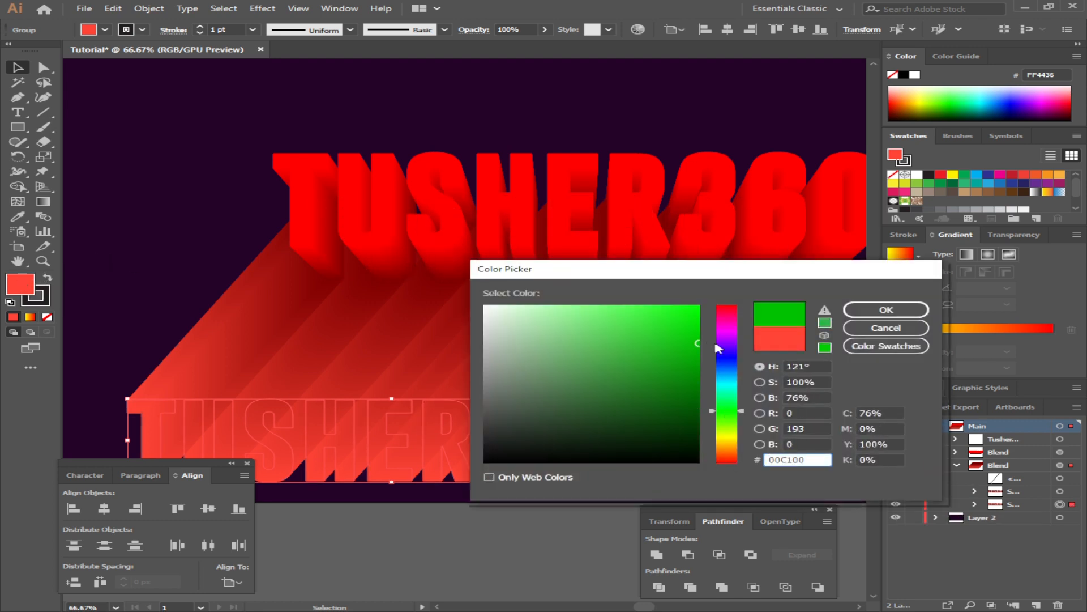
click(727, 306)
click(699, 432)
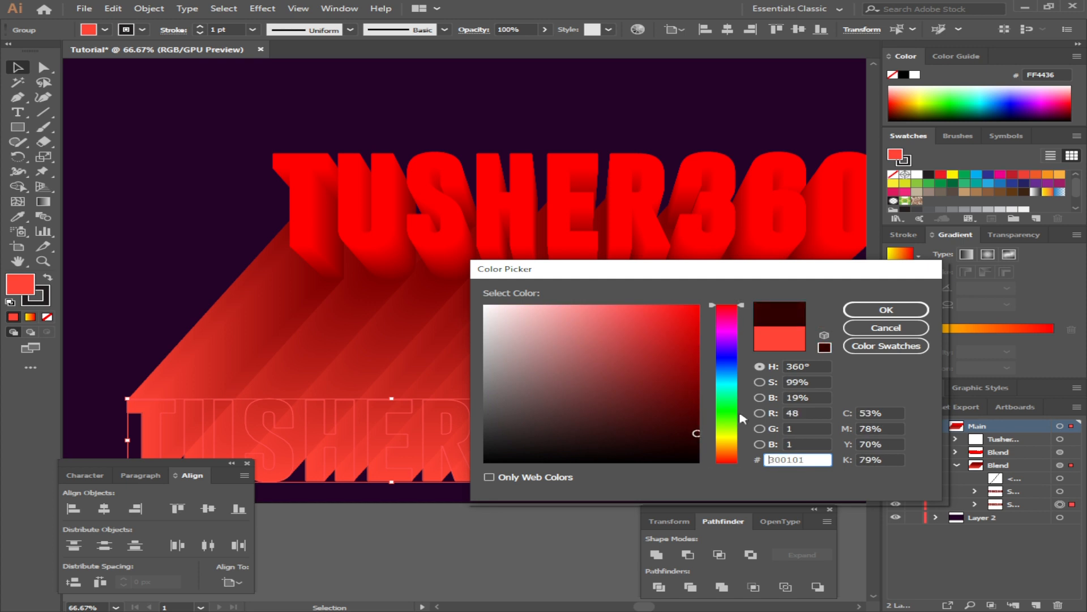
click(857, 310)
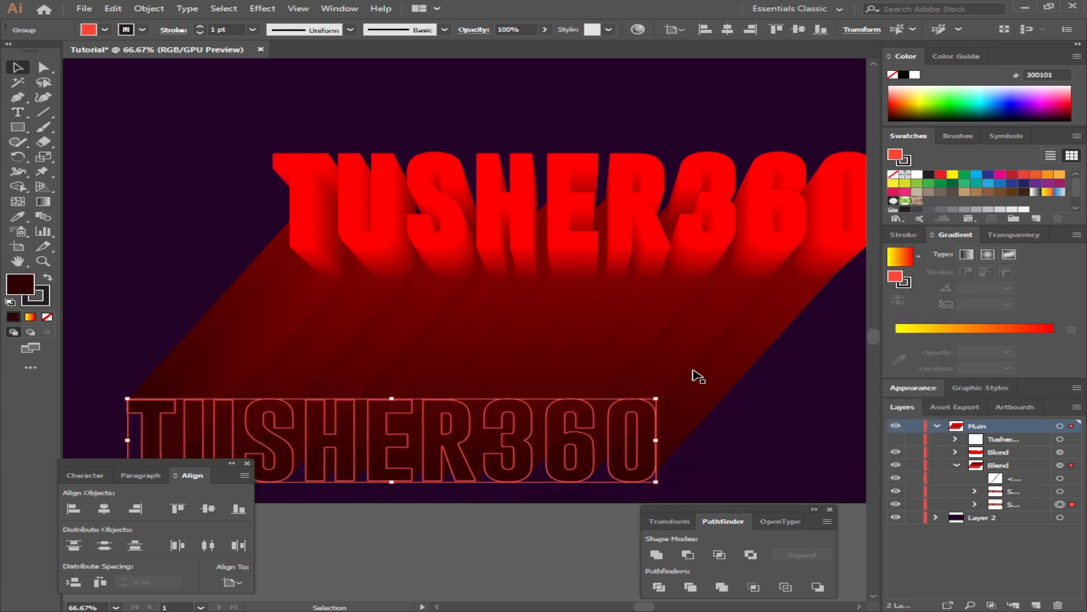
click(784, 400)
key(Tab)
key(Tab)
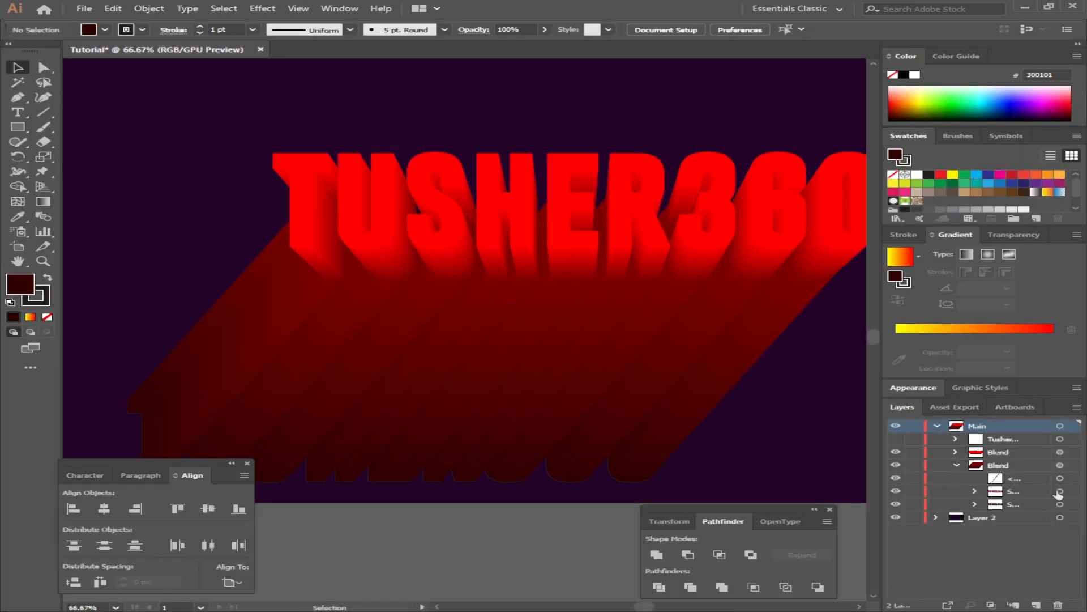
- Darken the upper text copy in the shadow blend to match its lower copy, and collapse the expanded blend
key(ctrl+minus)
click(694, 303)
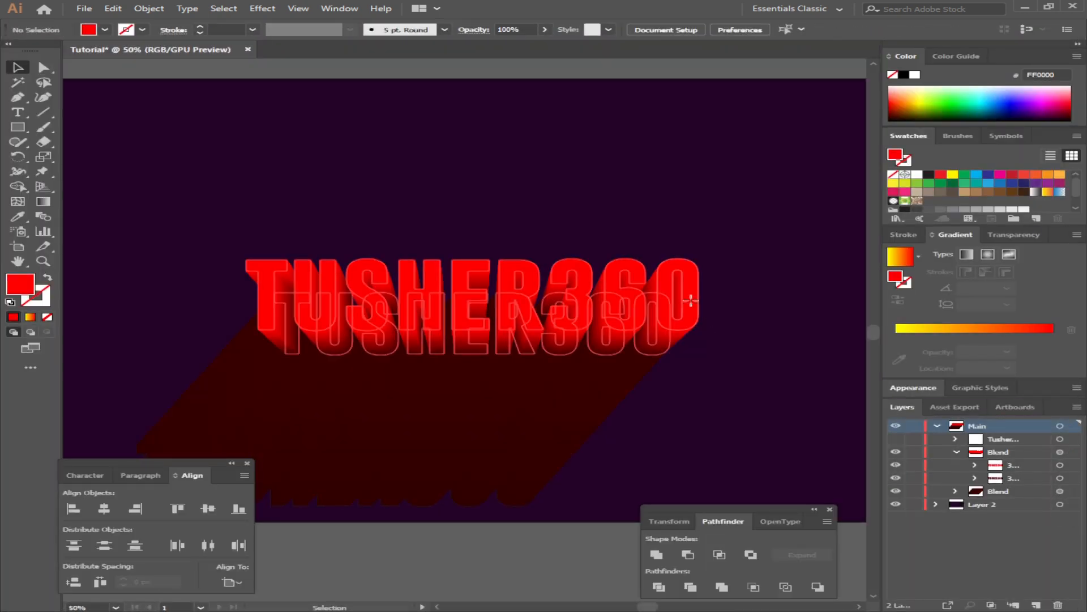
click(850, 428)
click(956, 452)
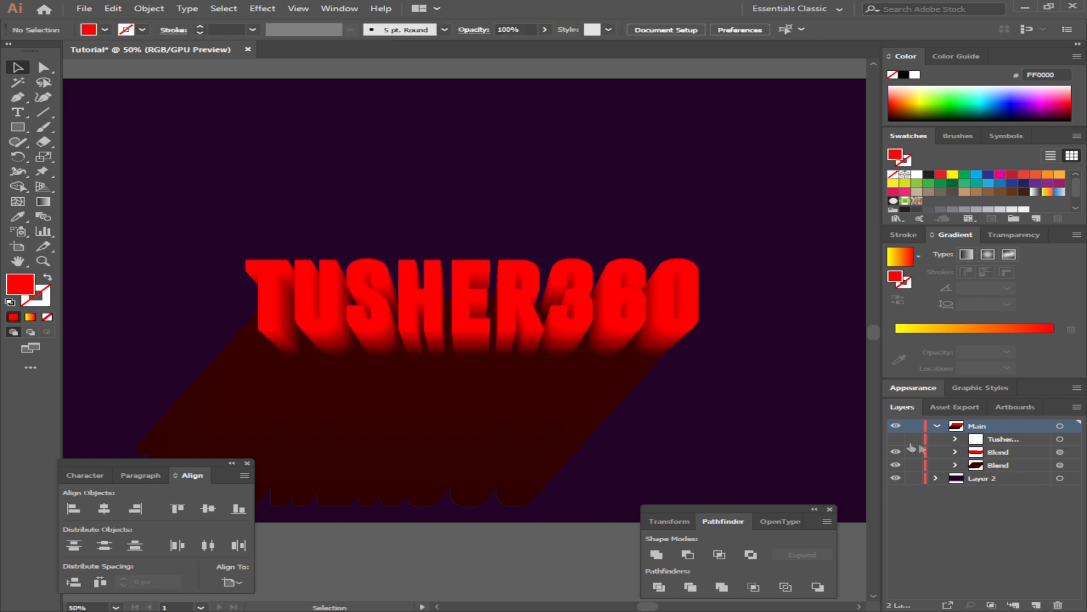
- Make the hidden white TUSHER360 front text visible and fill it with the yellow-to-red linear gradient
click(895, 439)
click(1006, 441)
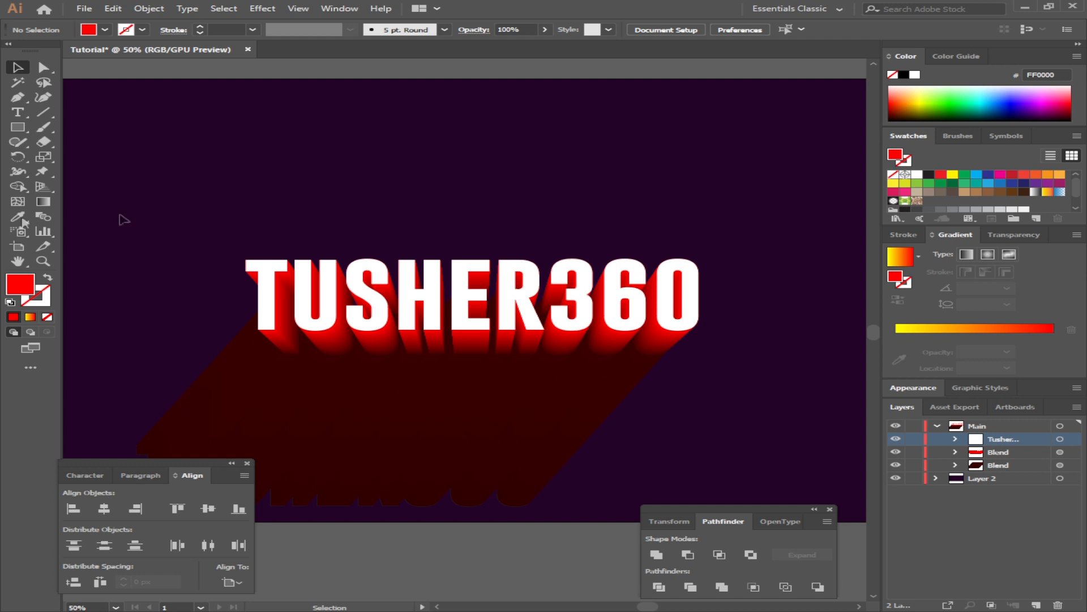
click(43, 202)
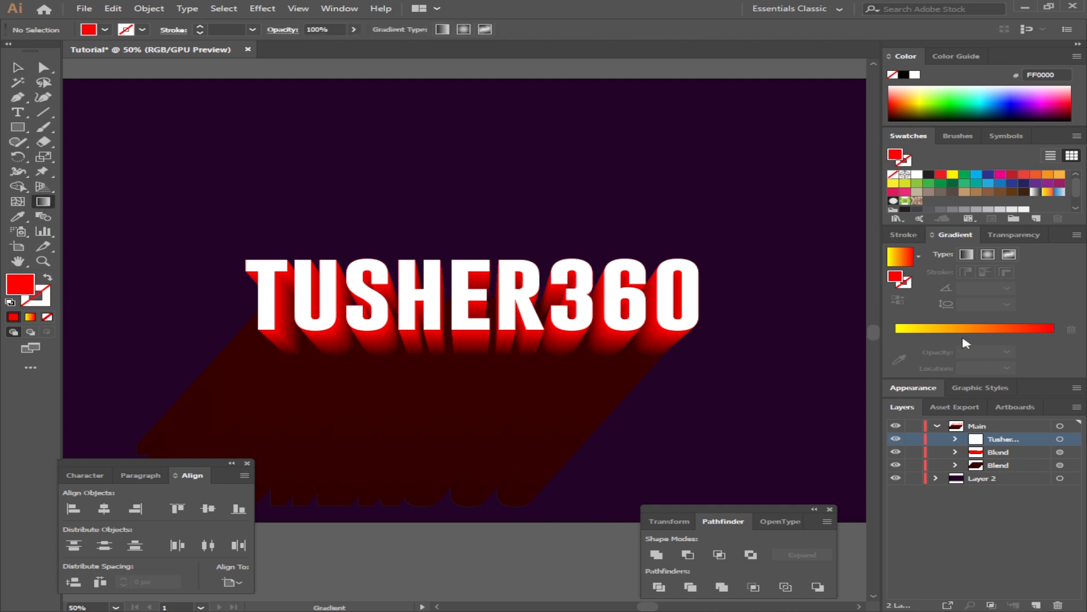
click(970, 335)
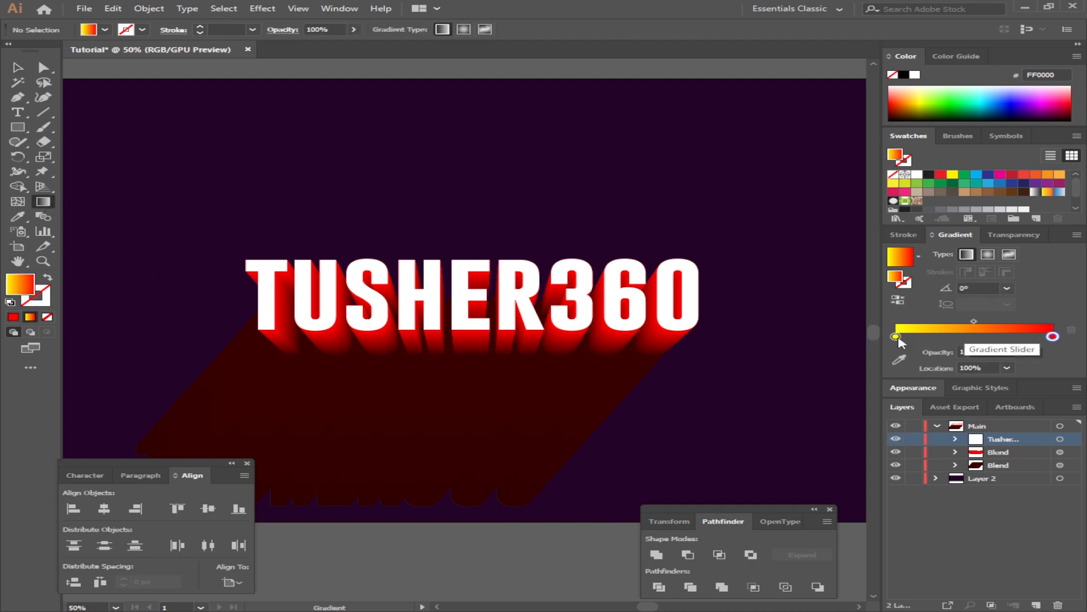
click(17, 67)
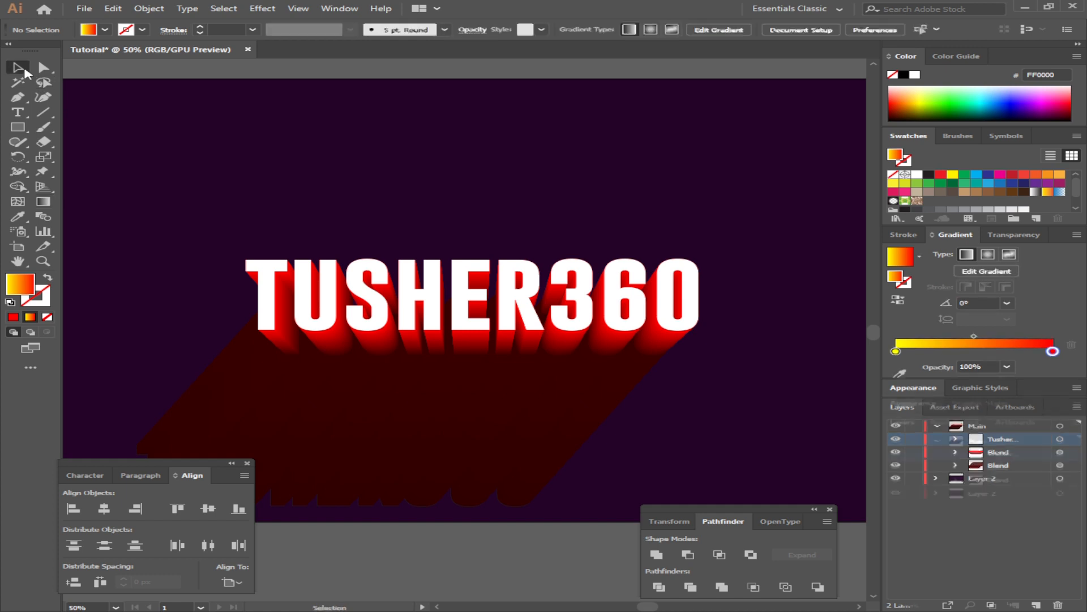
click(379, 277)
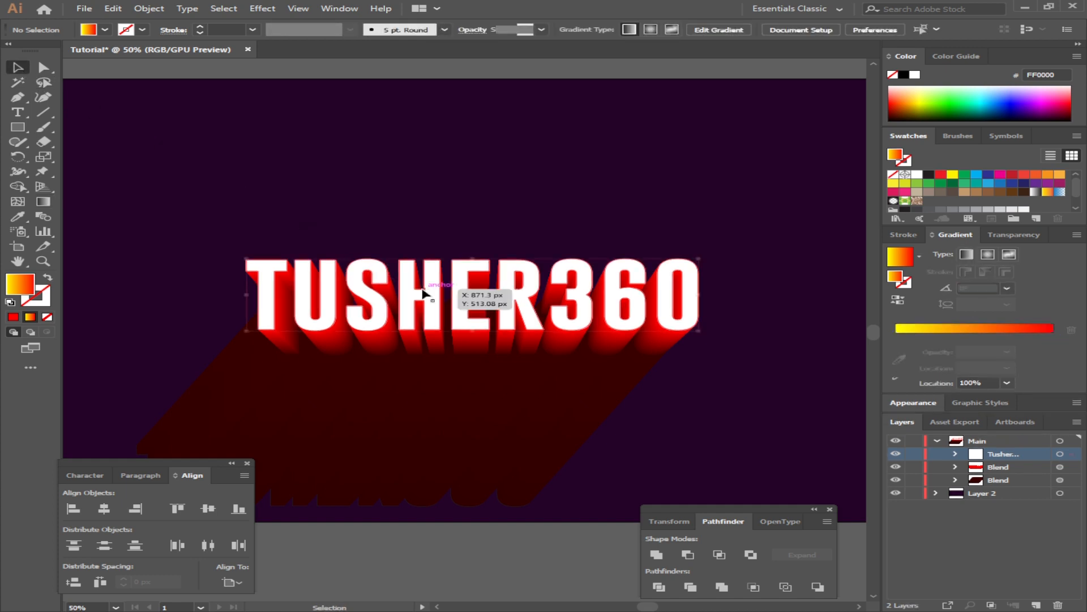
click(1014, 335)
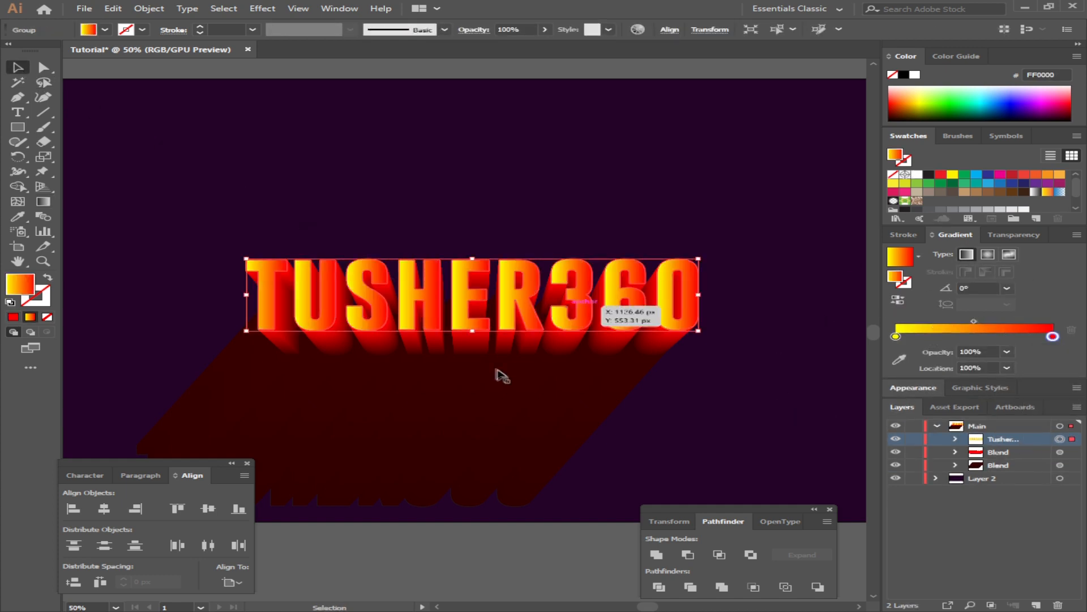
- Redirect the front text's gradient vertically at -90°, with yellow at the letter tops and red at their bases
click(43, 201)
drag(474, 262, 473, 344)
click(17, 68)
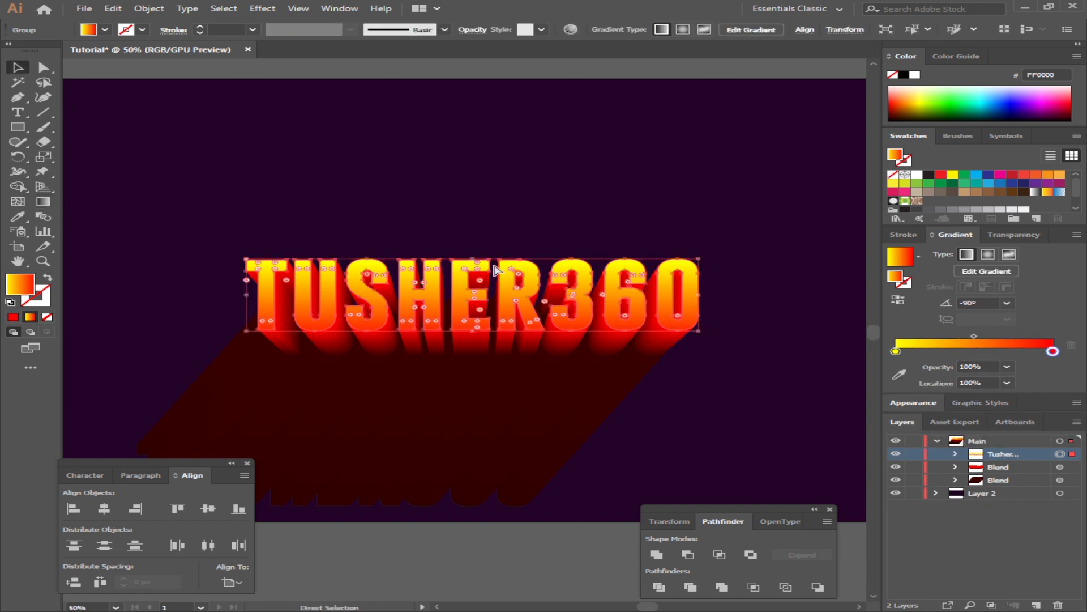
- Set the background rectangle's fill to purple 3A003F
key(ctrl+plus)
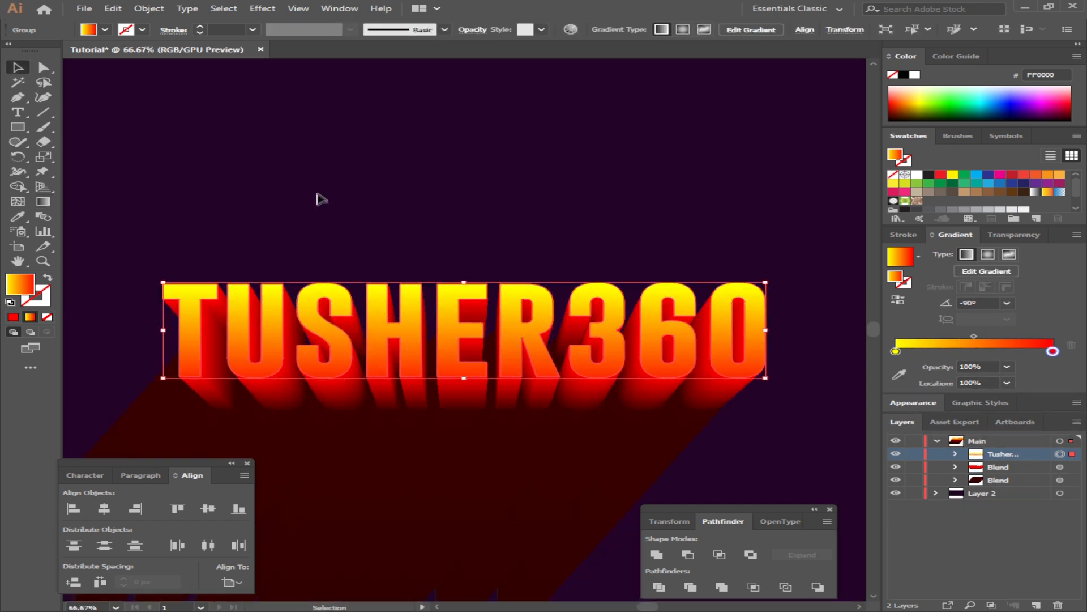
click(801, 107)
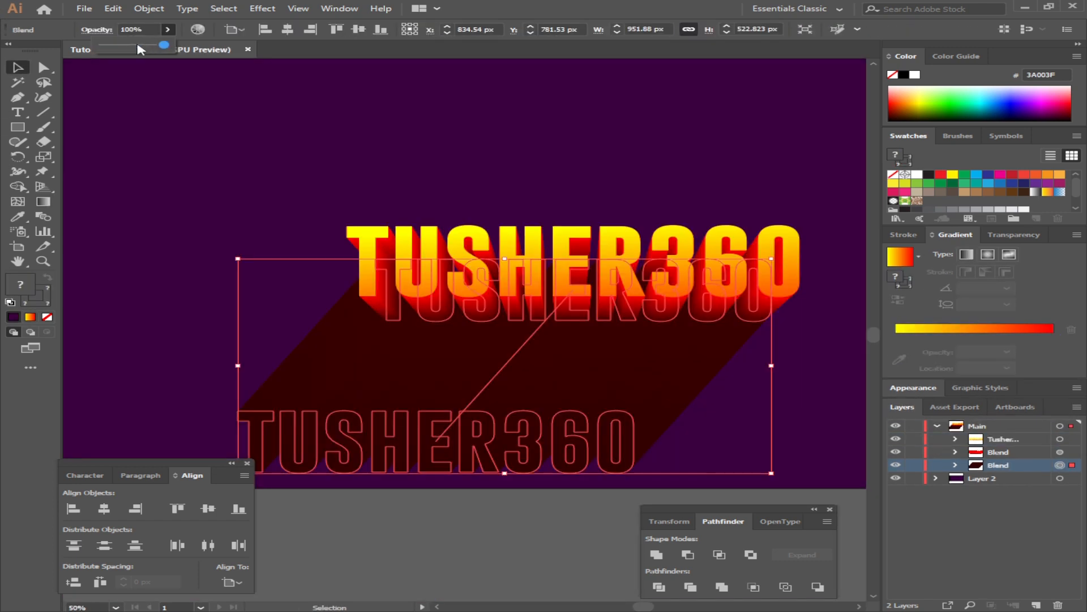
- Reduce the opacity of the shadow blend to 25% and deselect it
click(137, 45)
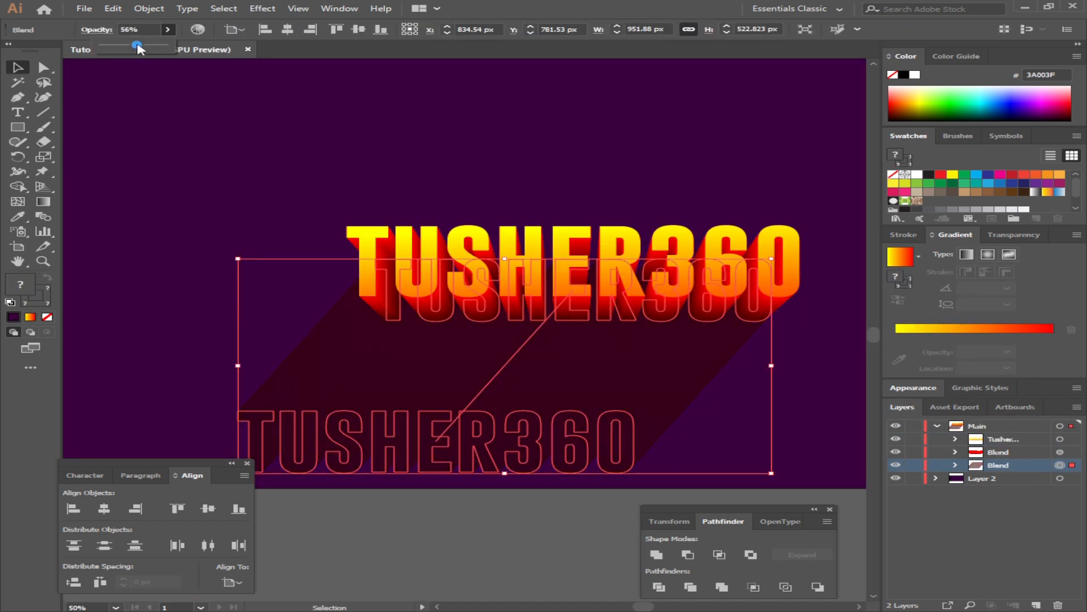
drag(138, 45, 38, 66)
text(2)
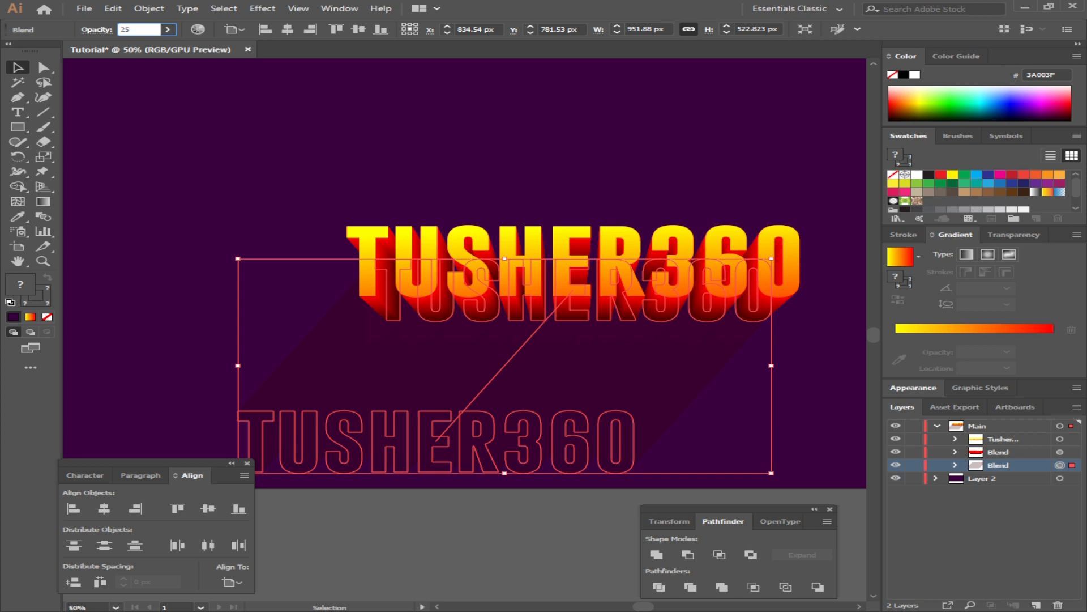
text(5)
key(Return)
click(285, 150)
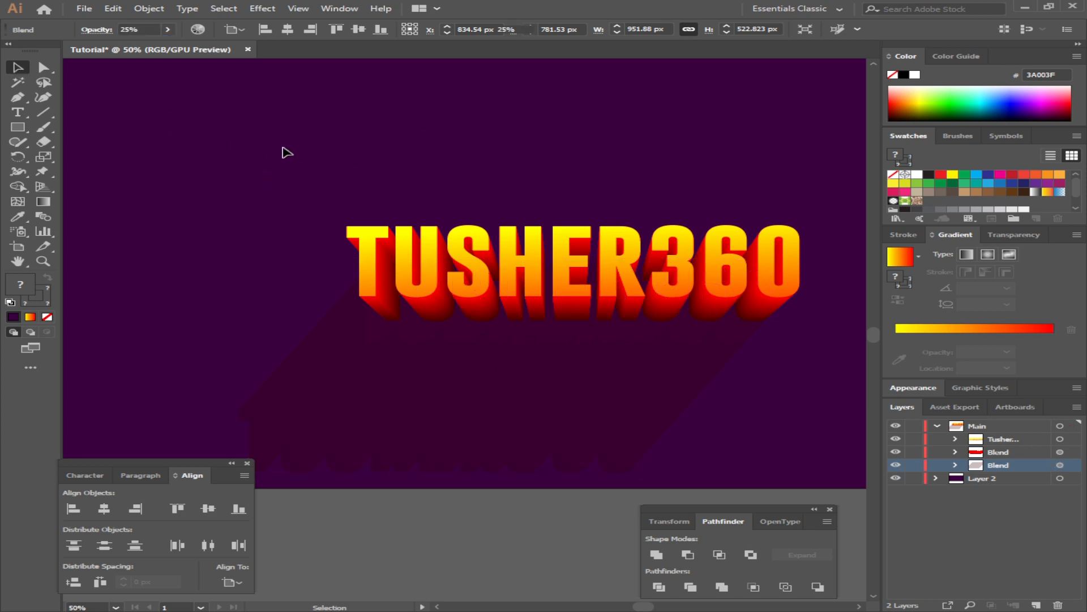
- Review the text and its faded shadow on the artboard at different zoom levels with the panels hidden
key(Tab)
key(ctrl+minus)
key(ctrl+minus)
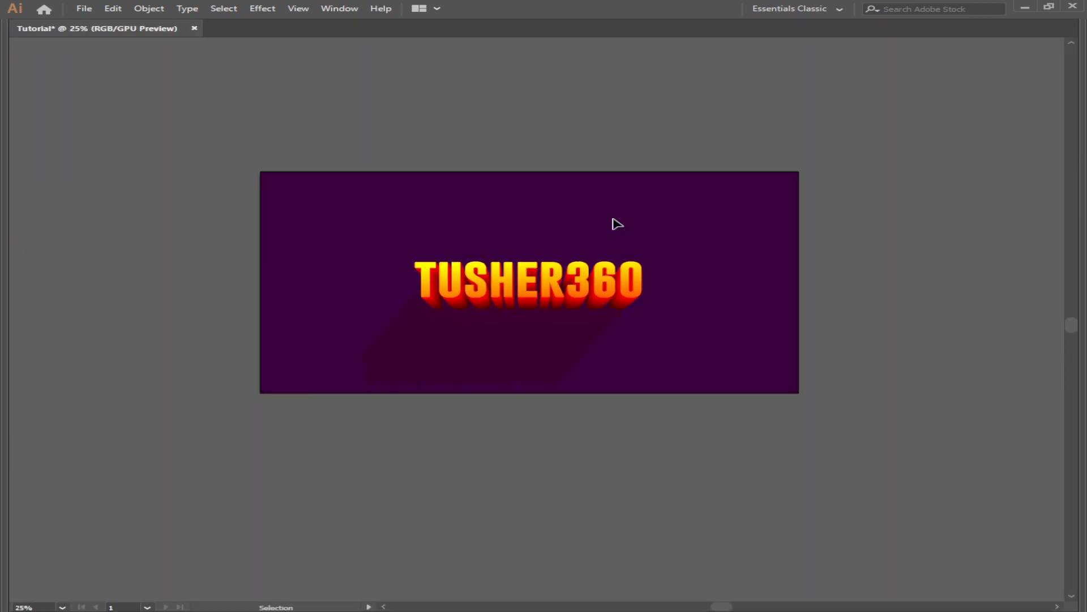
key(Tab)
key(ctrl+plus)
key(ctrl+plus)
key(Tab)
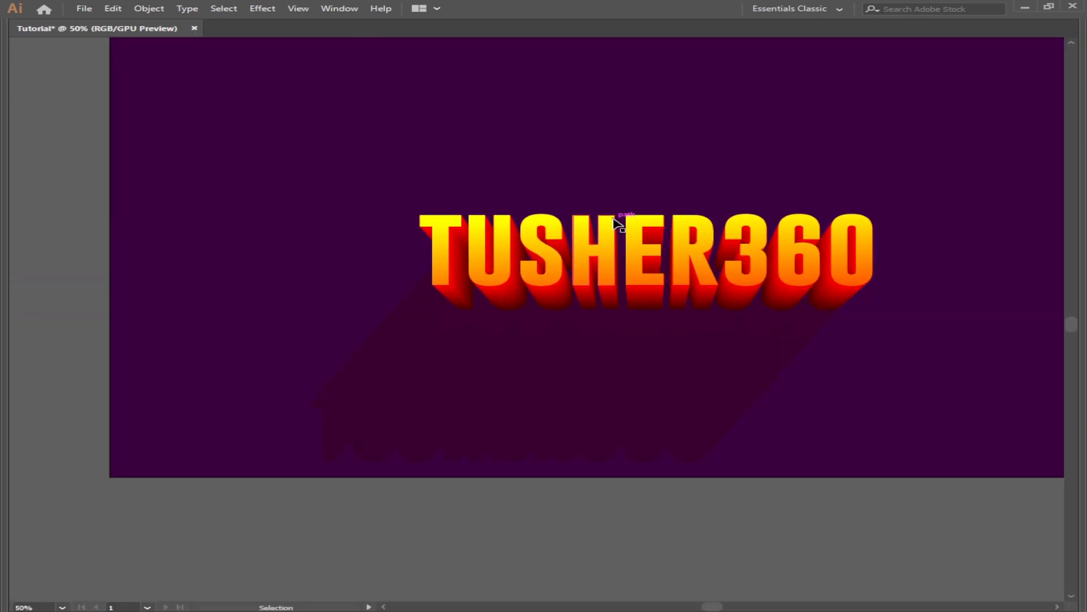
key(ctrl+minus)
key(Tab)
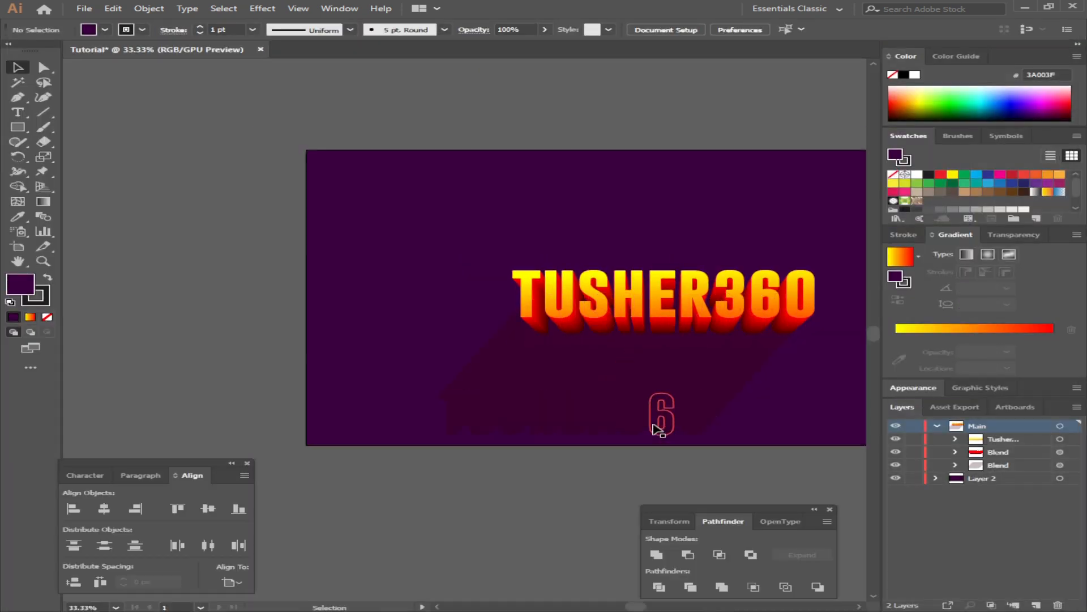
- Delete the long shadow blend beneath the 3D text
click(663, 422)
drag(666, 424, 314, 455)
drag(313, 455, 314, 455)
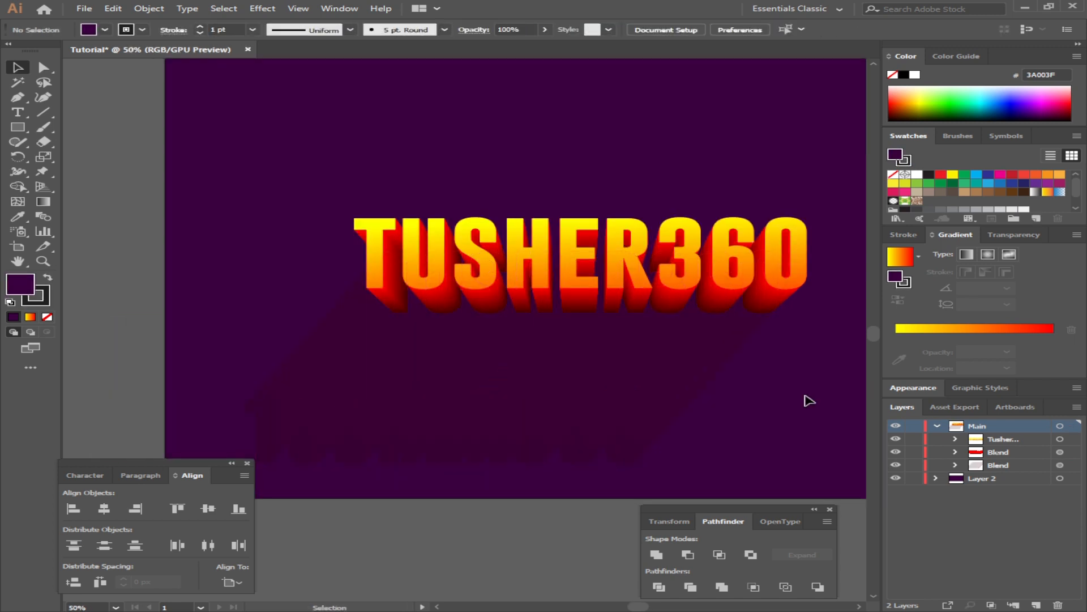
click(635, 441)
key(Delete)
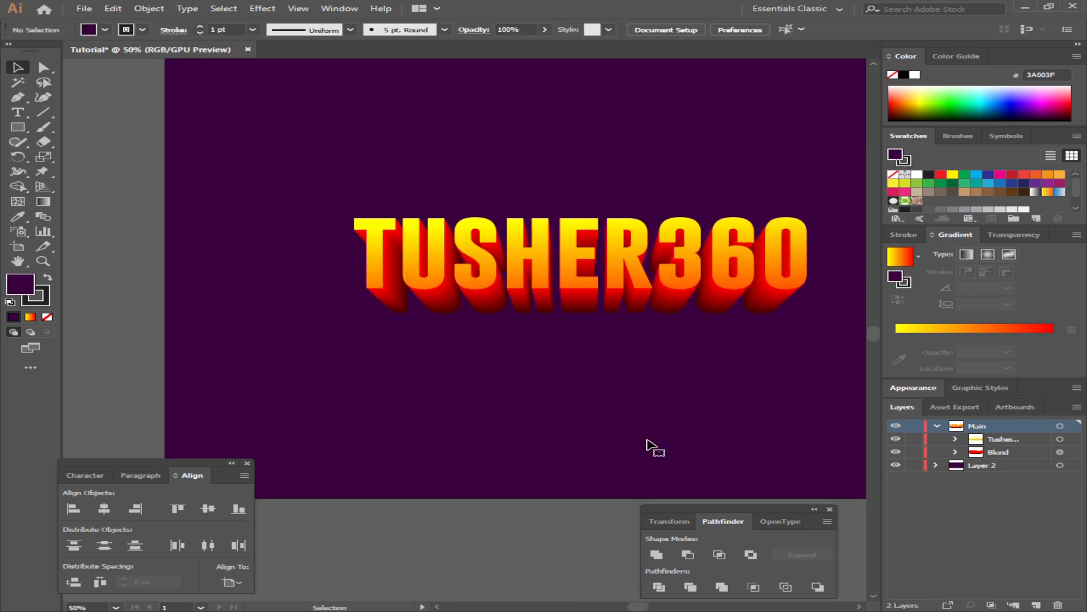
- Select the front text and its 3D blend together, enlarge them around the middle of the artboard, and deselect
key(ctrl+minus)
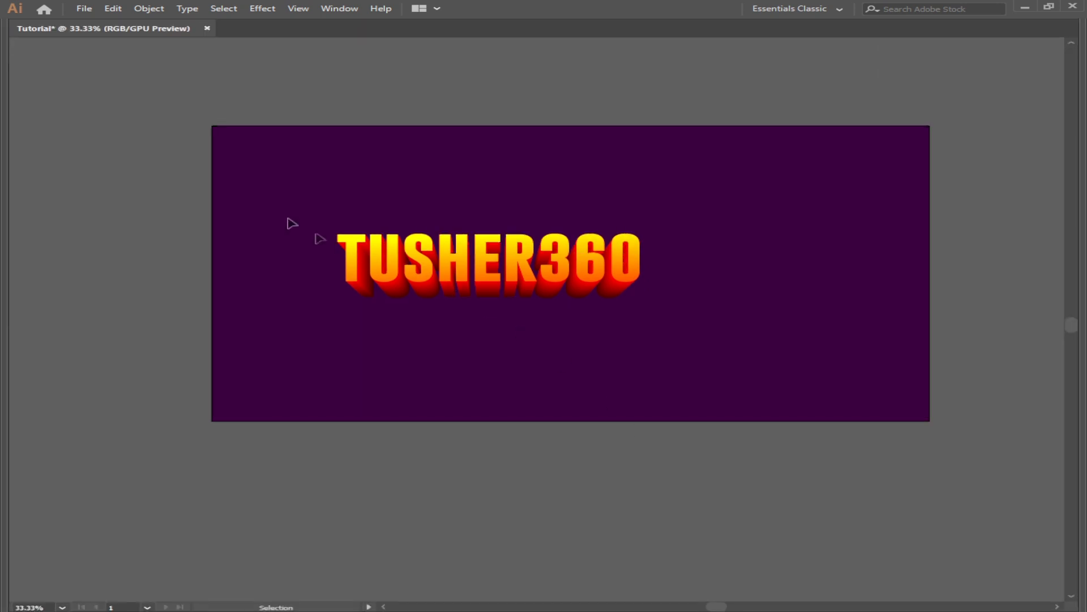
drag(245, 199, 637, 287)
drag(702, 302, 793, 347)
drag(643, 287, 656, 296)
click(705, 392)
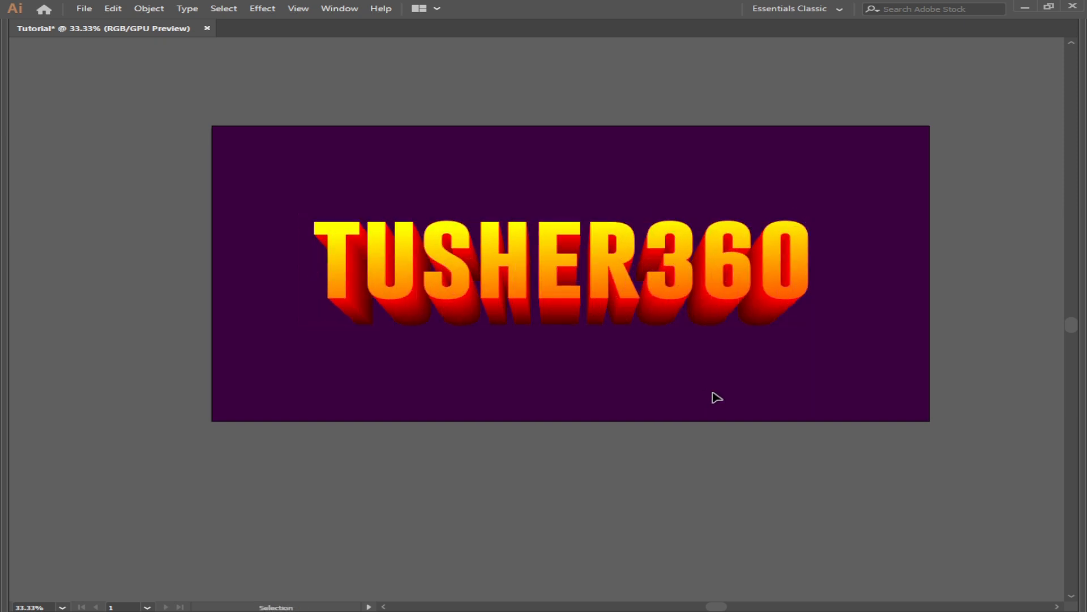